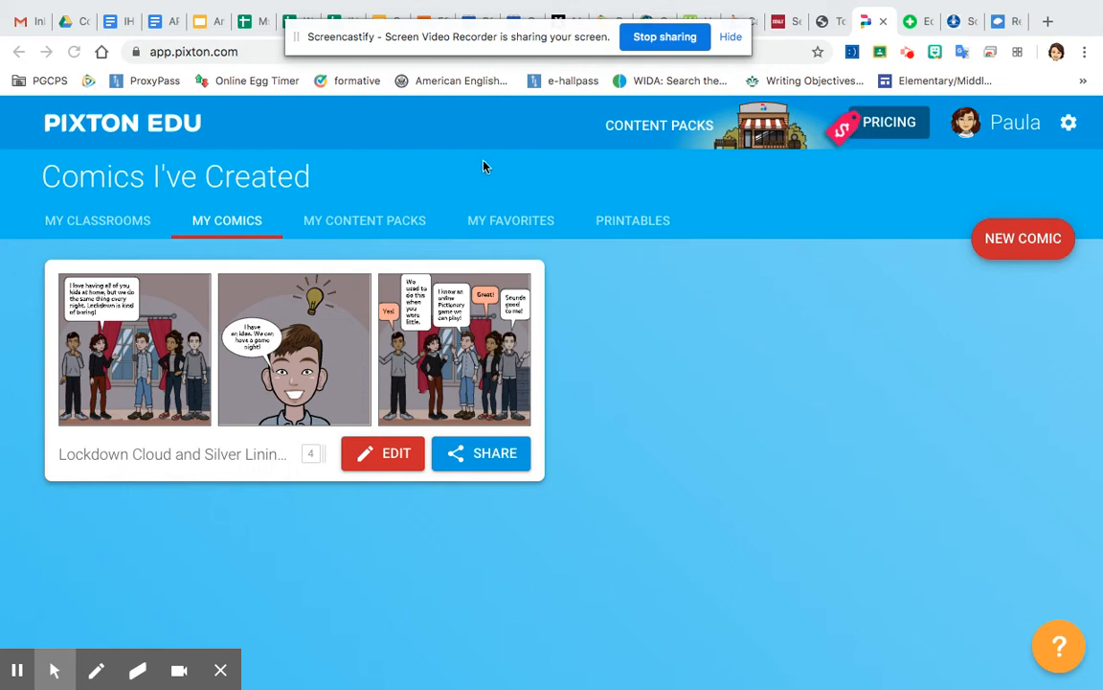
# Step: Create a new comic titled "Silver Linings"
pyautogui.click(1009, 246)
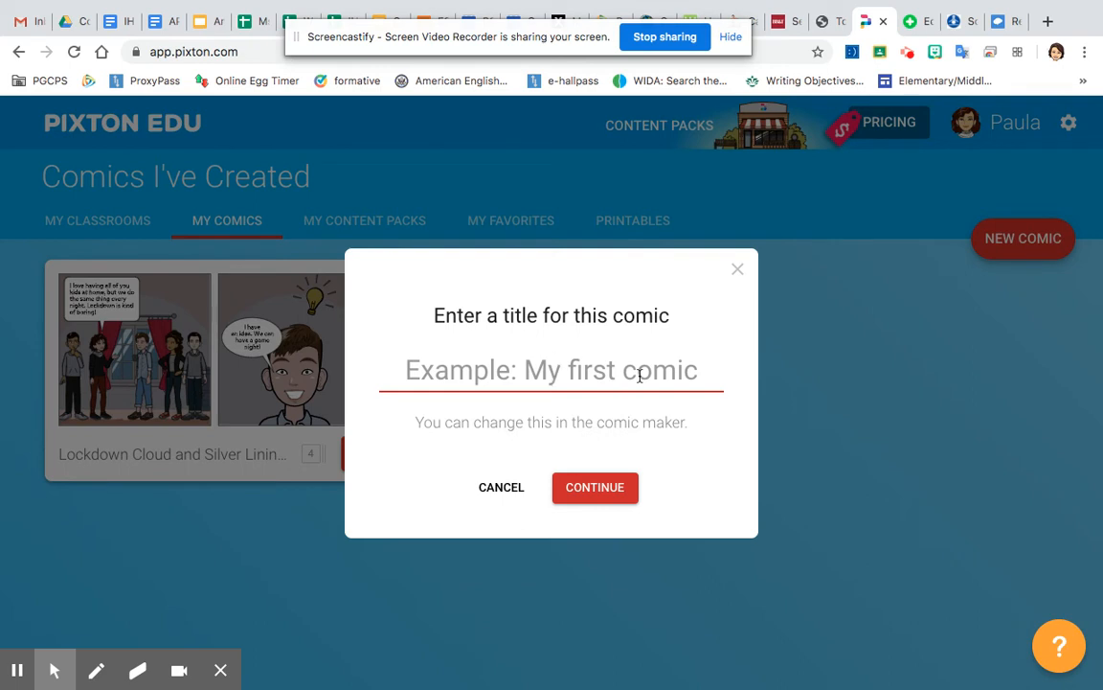
pyautogui.write('Silving')
pyautogui.press('BackSpace')
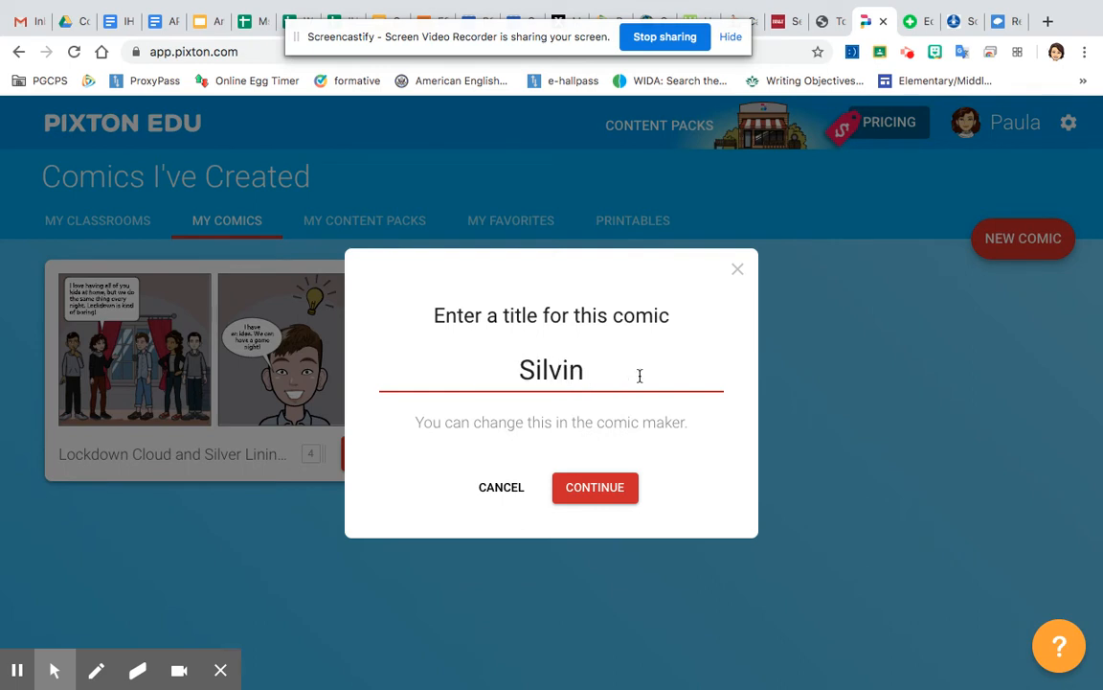
pyautogui.press('BackSpace')
pyautogui.press('BackSpace')
pyautogui.write('er Linings')
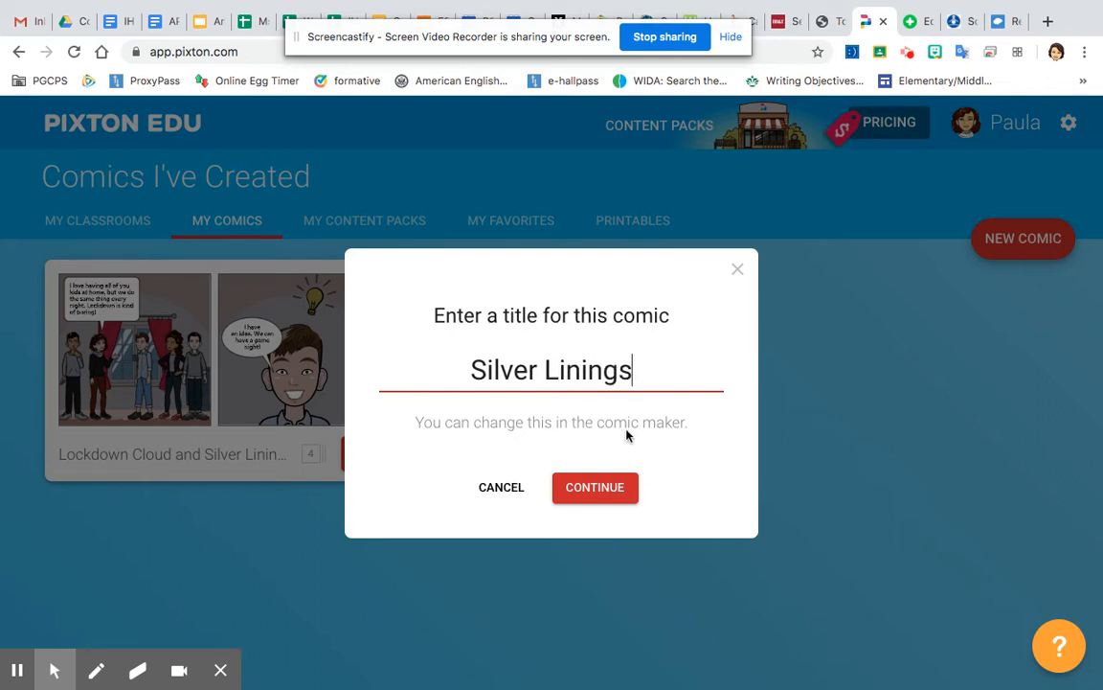
pyautogui.click(595, 488)
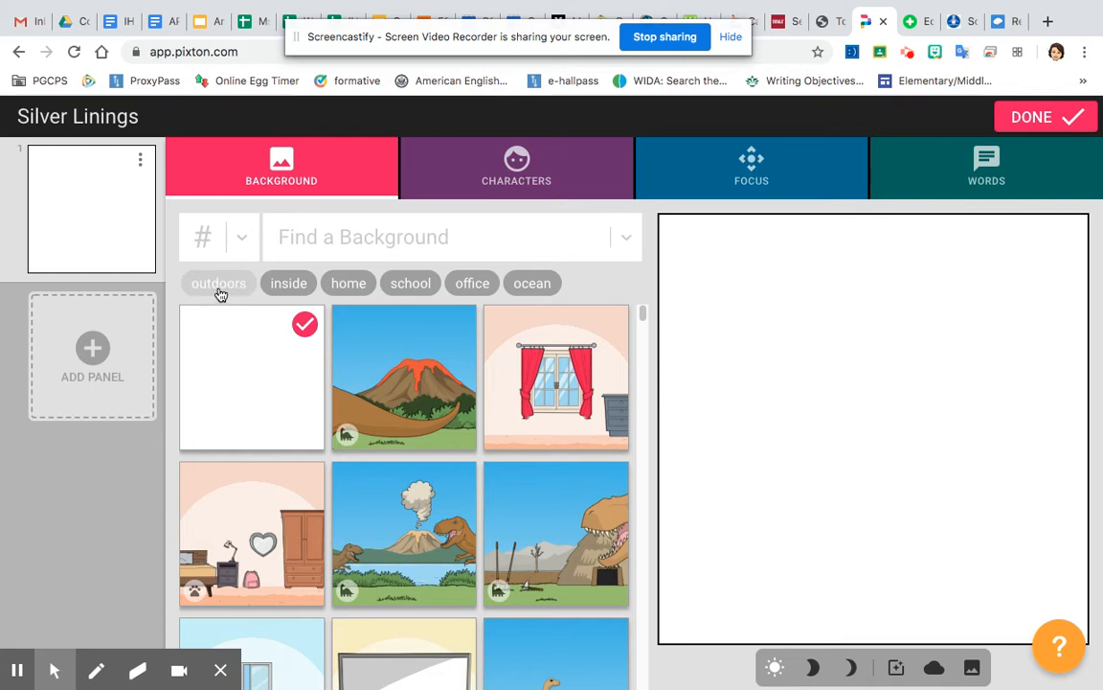
# Step: Filter the backgrounds by "inside", trying "school" and "window" as extra filters and removing each again
pyautogui.click(288, 287)
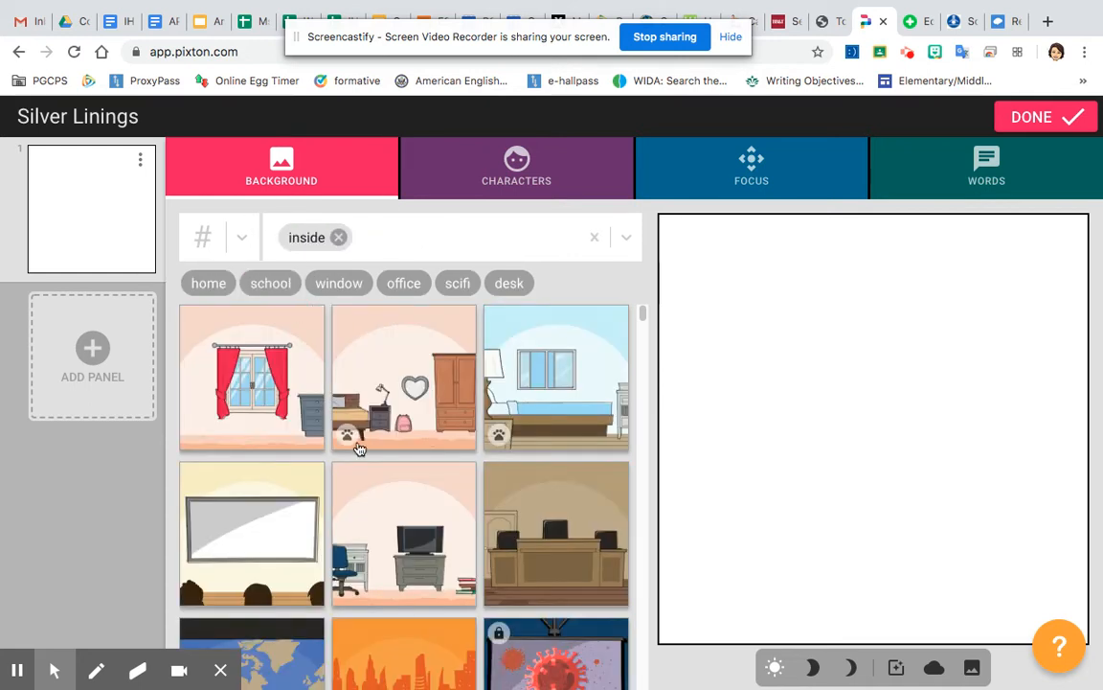
pyautogui.scroll(-5, 359, 447)
pyautogui.scroll(5, 359, 447)
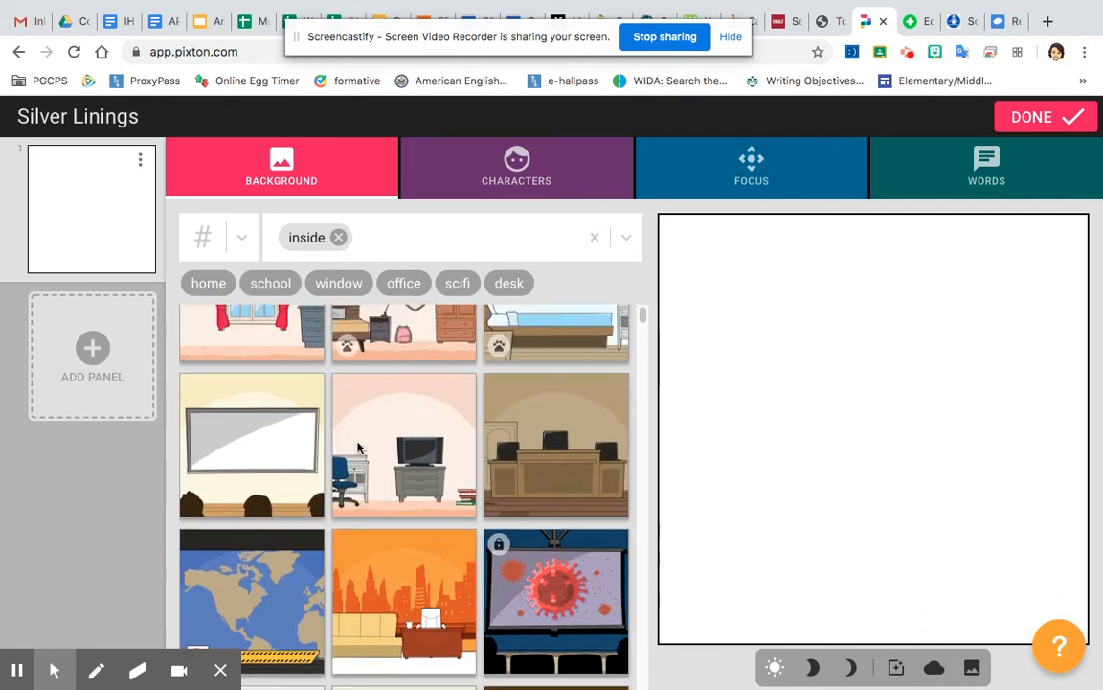
pyautogui.click(270, 284)
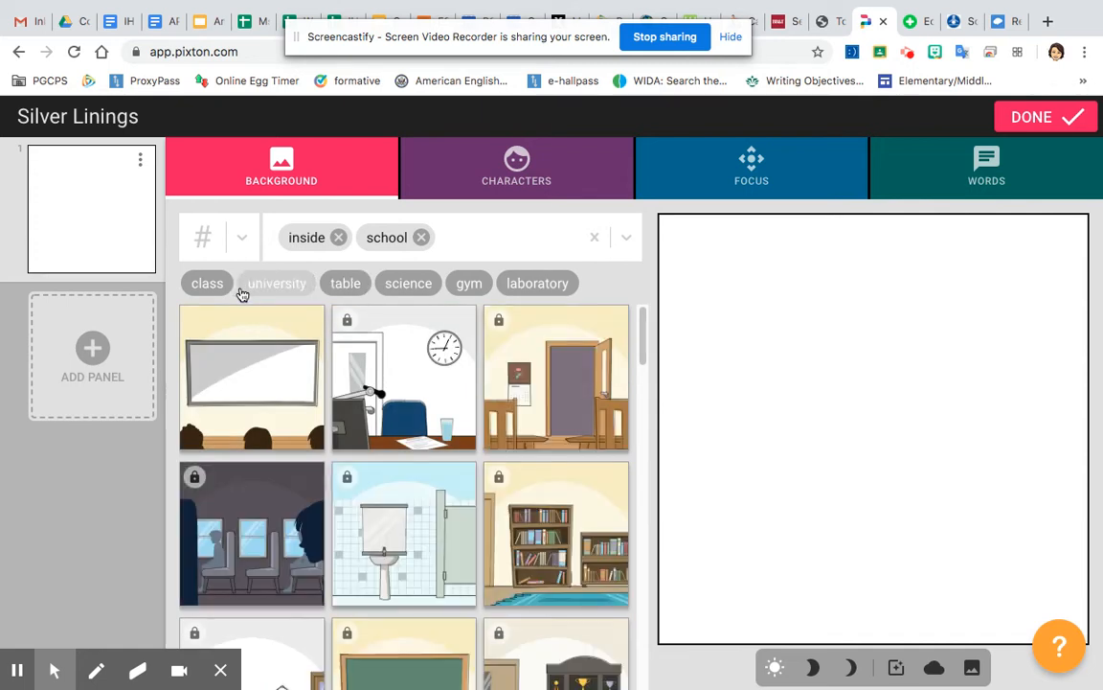
pyautogui.click(421, 237)
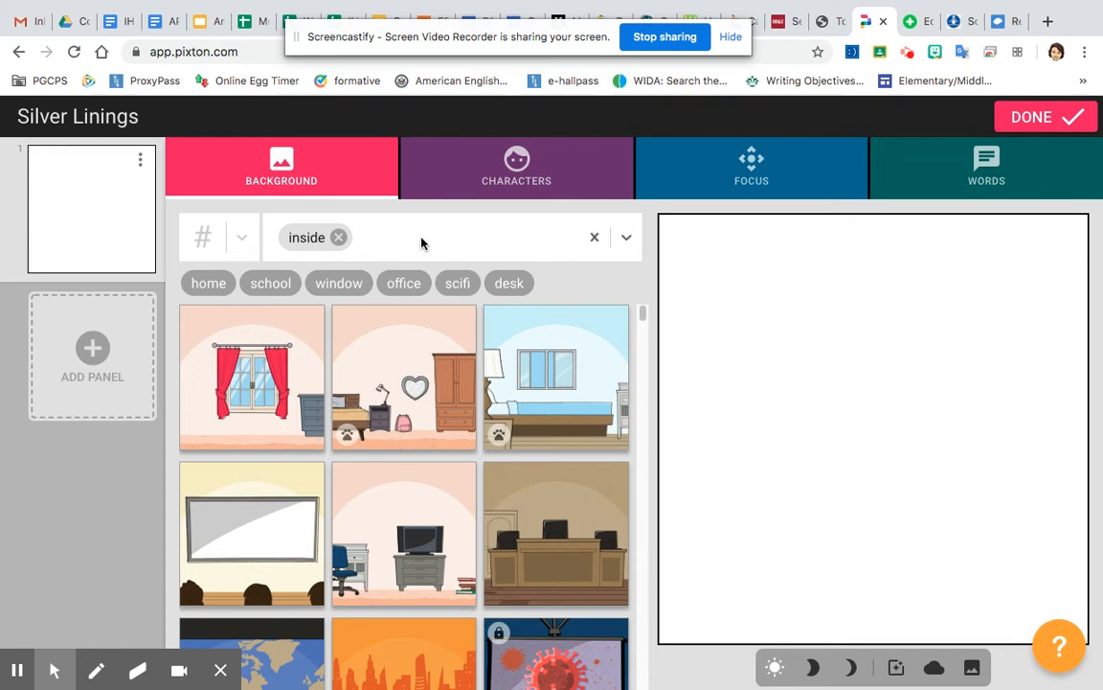
pyautogui.click(345, 290)
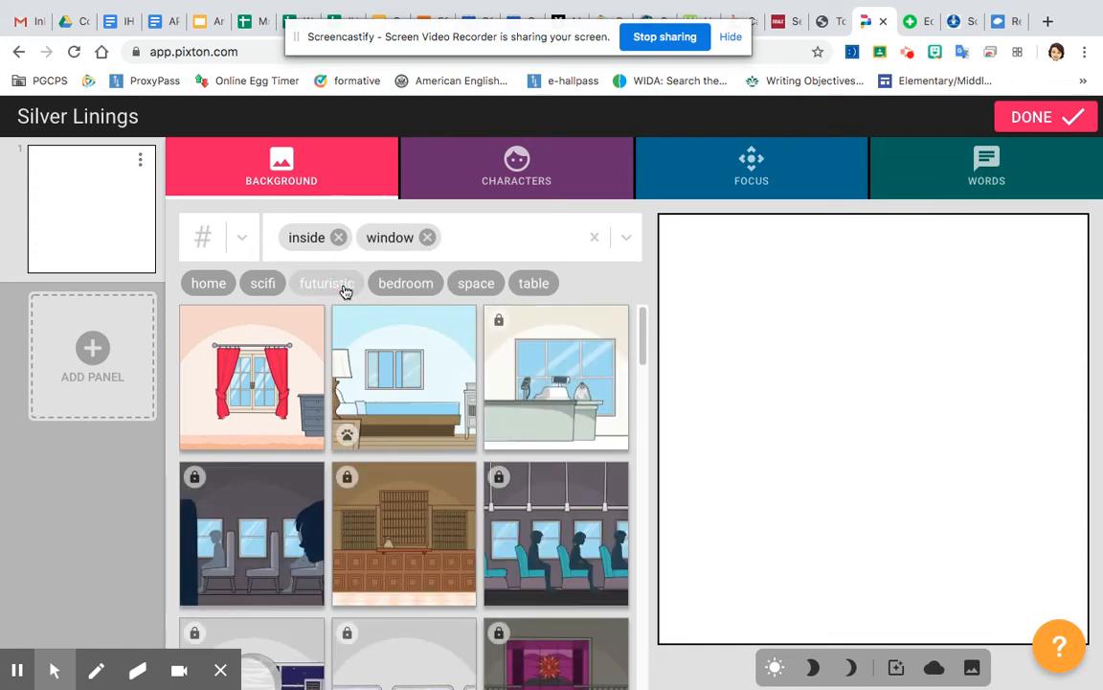
pyautogui.click(427, 238)
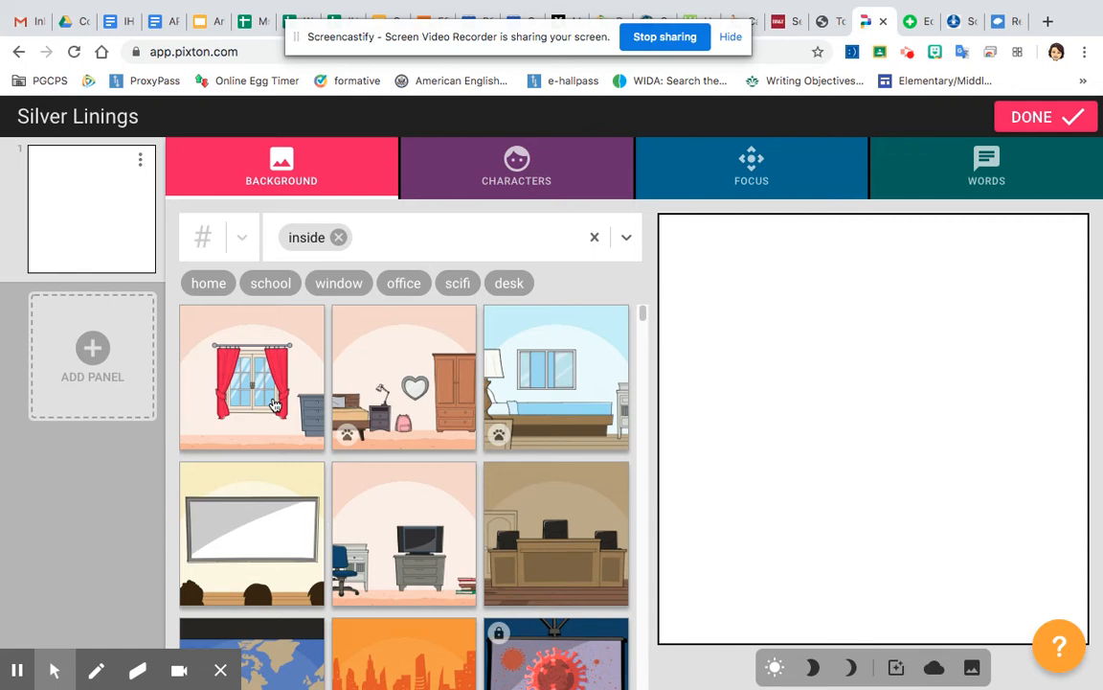
# Step: Try the red-curtained window background, and set the first panel to the bedroom with the heart-shaped mirror and wardrobe
pyautogui.scroll(-3, 273, 405)
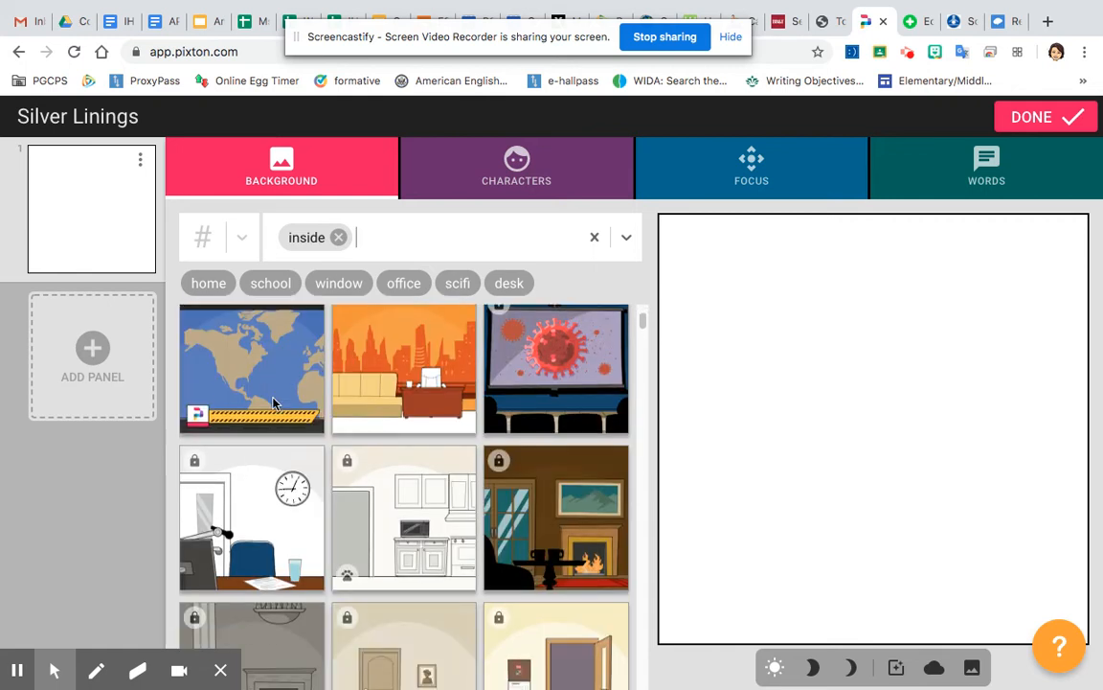
pyautogui.scroll(2, 276, 401)
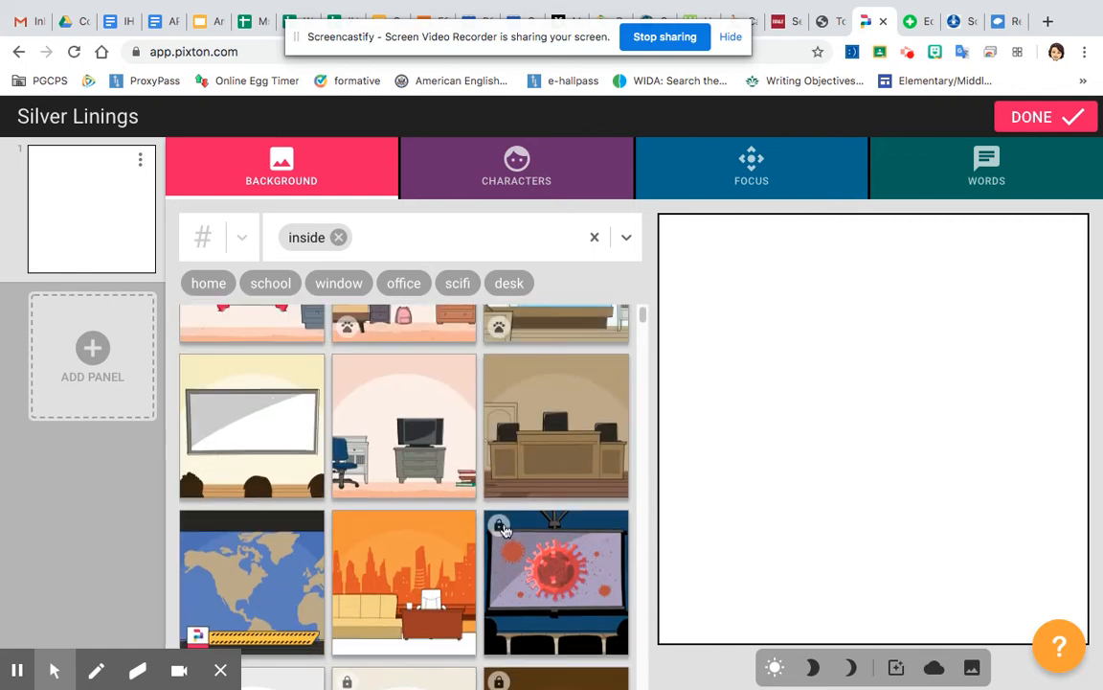
pyautogui.scroll(1, 503, 473)
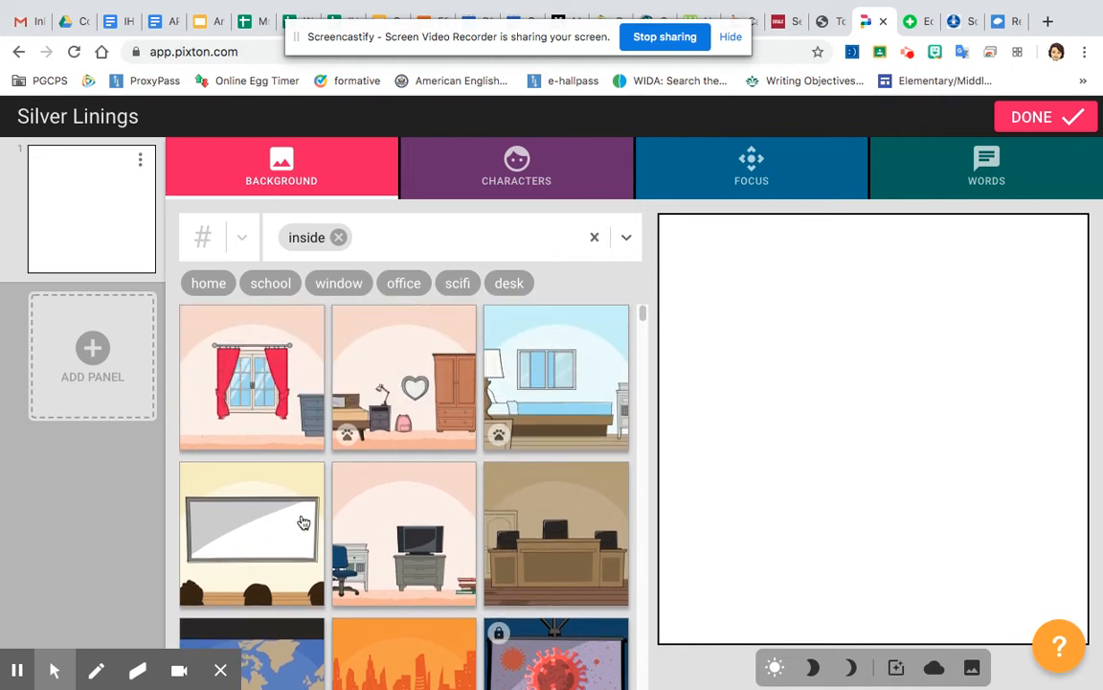
pyautogui.scroll(-1, 286, 536)
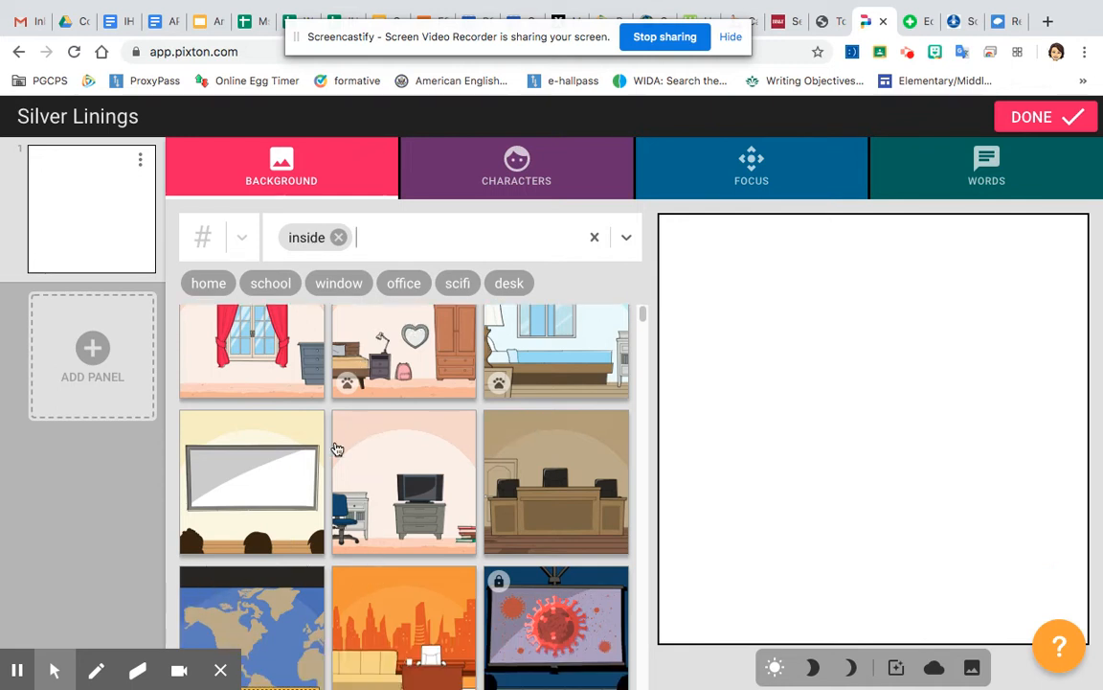
pyautogui.scroll(1, 342, 476)
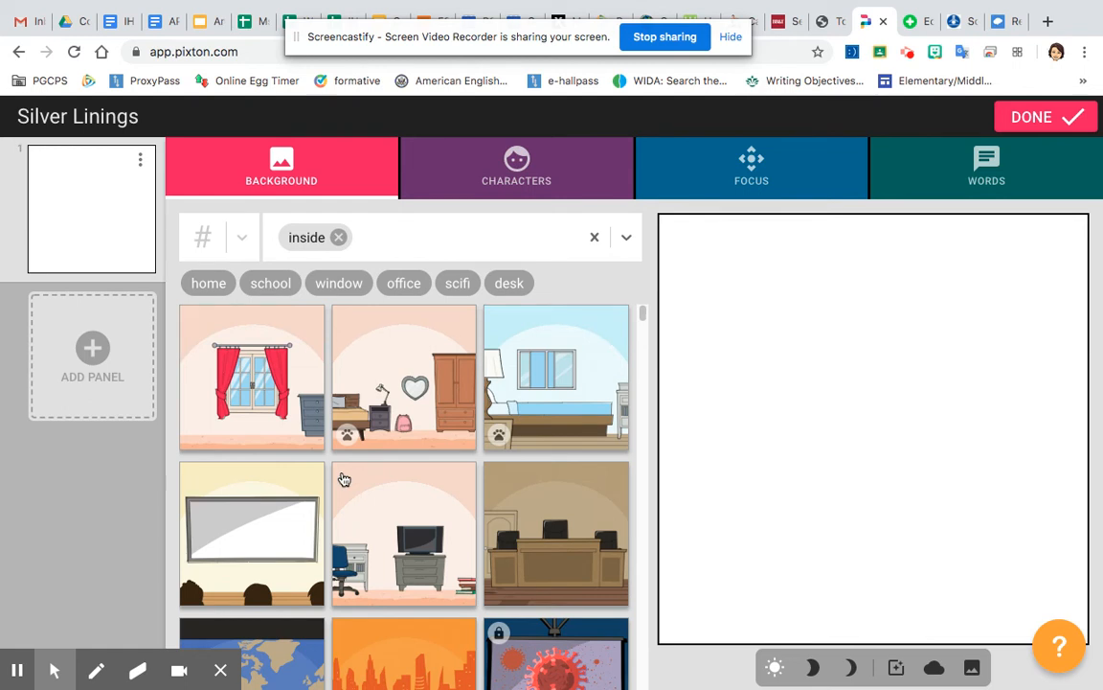
pyautogui.click(259, 418)
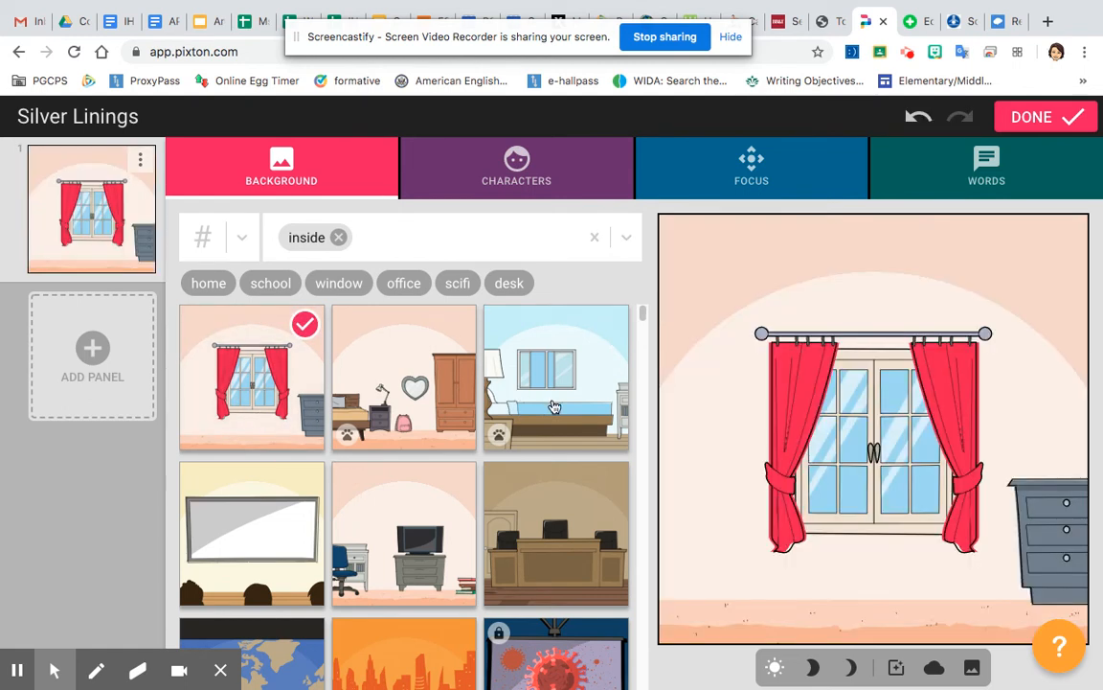
pyautogui.click(421, 393)
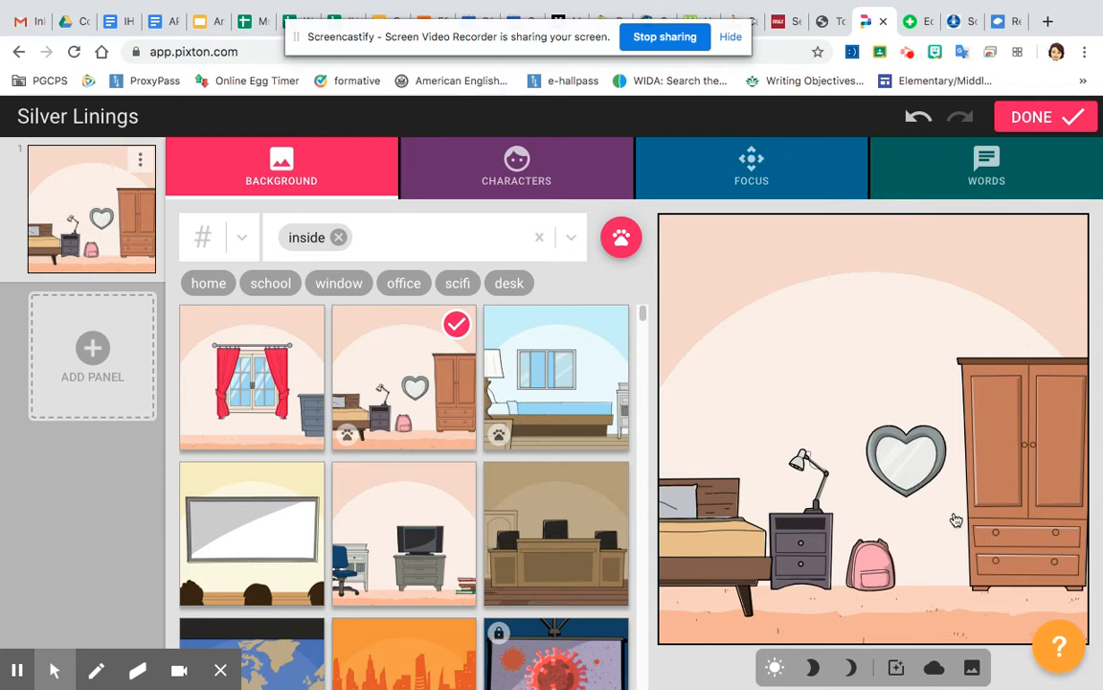
# Step: Try the two darker night lighting levels on the bedroom panel and restore the daylight setting
pyautogui.click(810, 670)
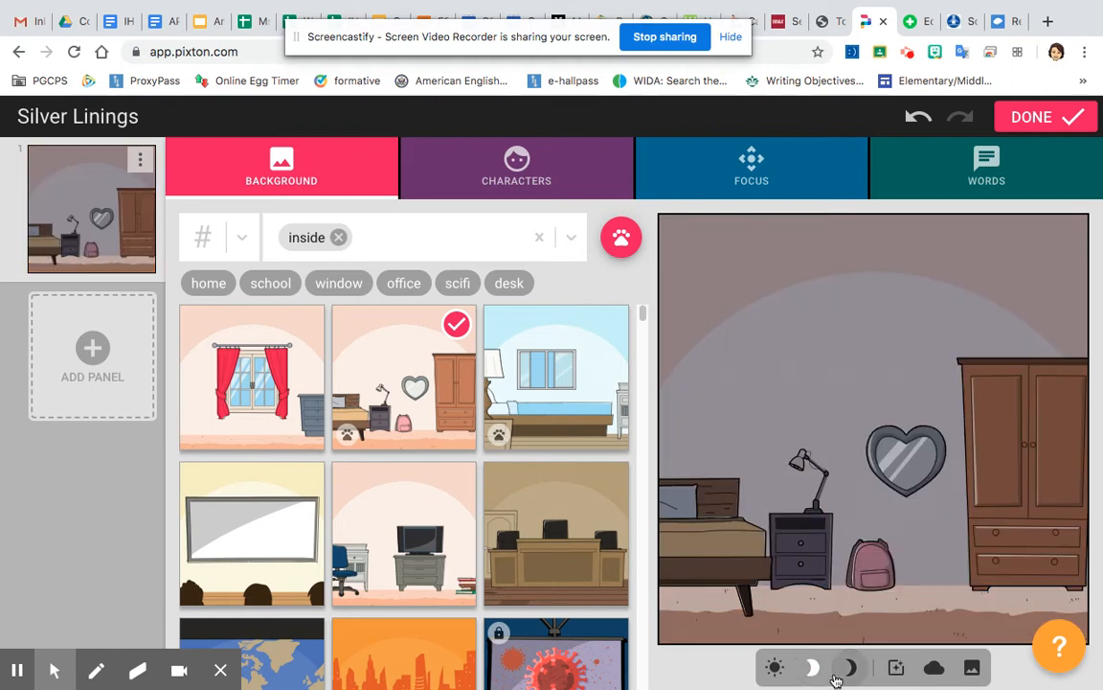
pyautogui.click(850, 667)
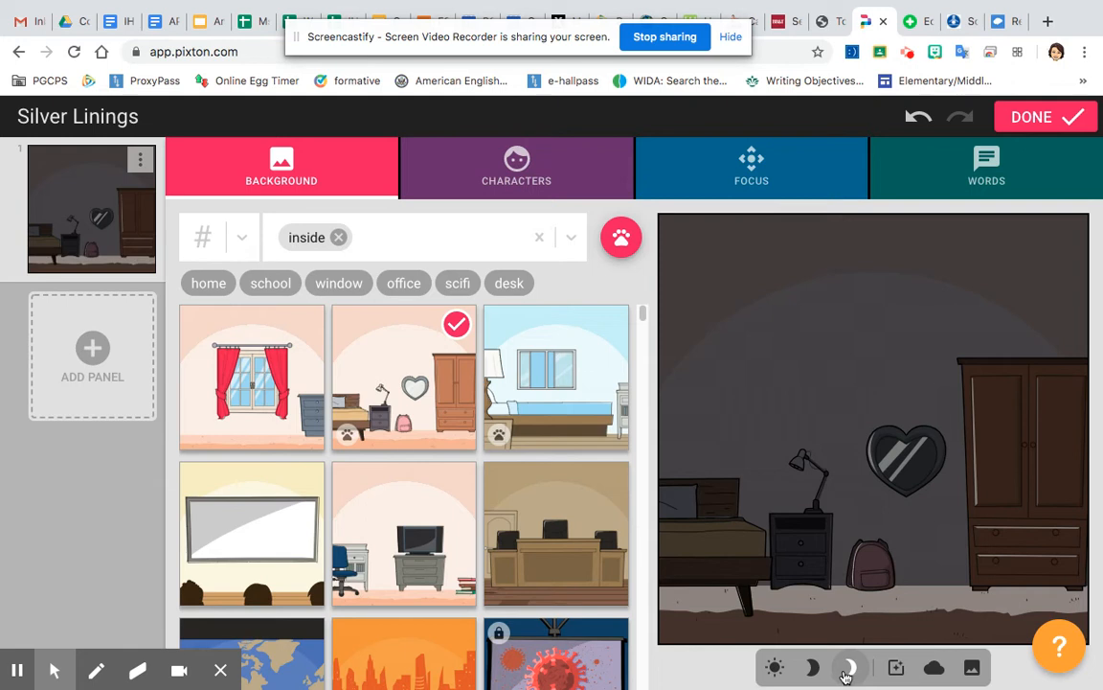
pyautogui.click(774, 674)
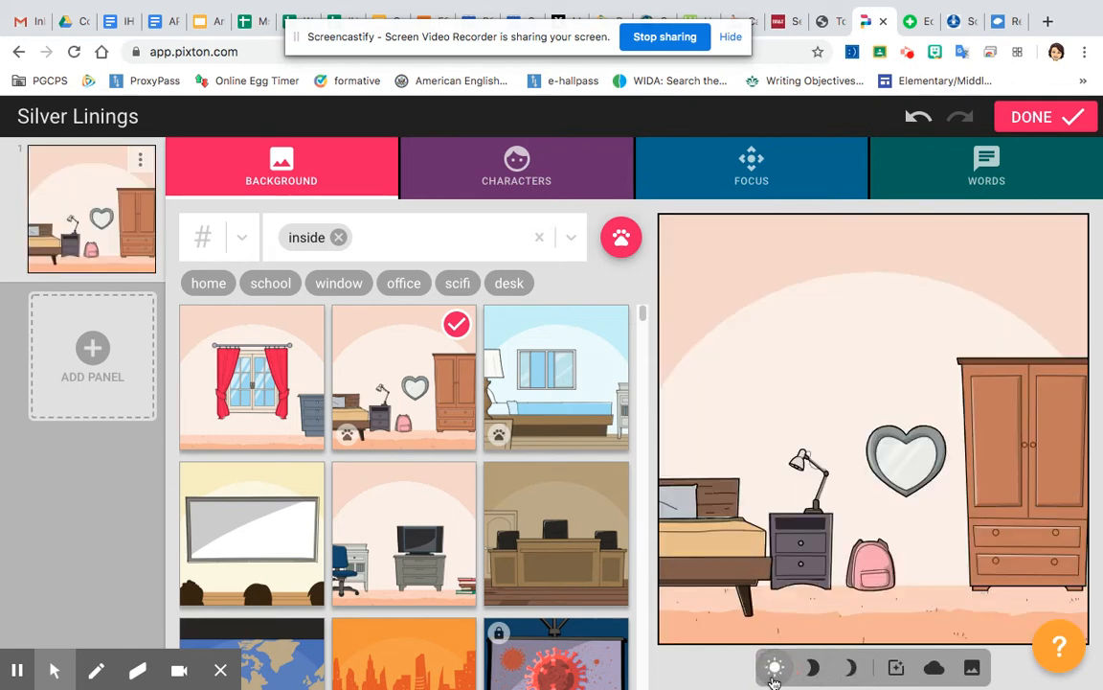
# Step: Add the grey-haired woman with the green scarf and long brown skirt to the bedroom panel
pyautogui.click(518, 173)
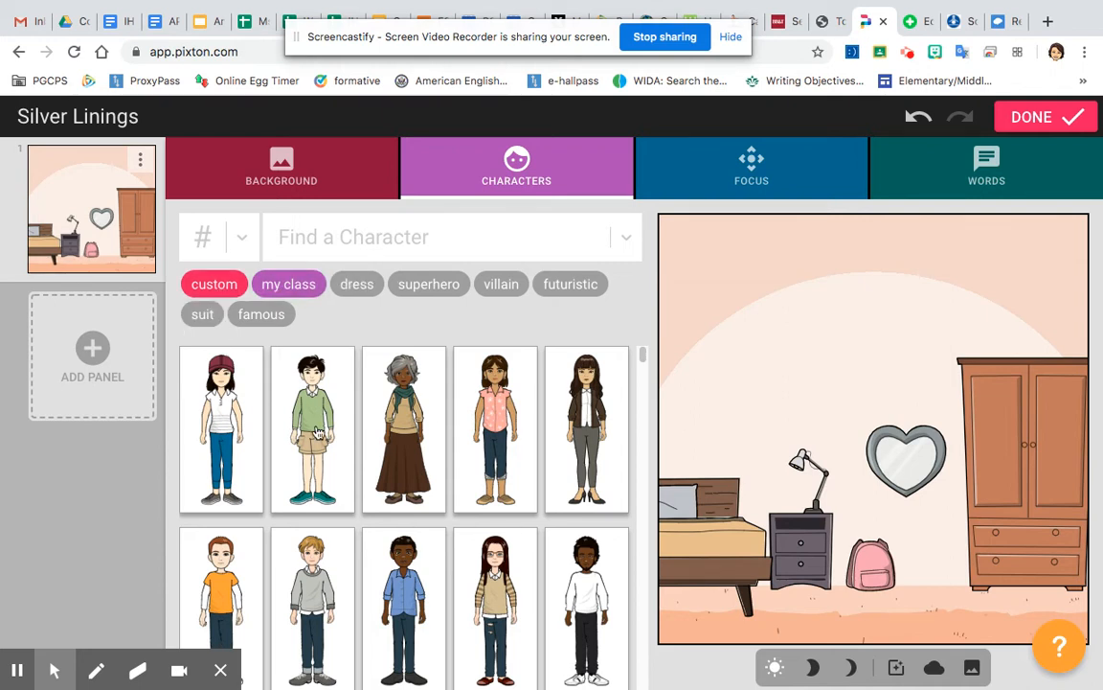
pyautogui.scroll(-3, 317, 431)
pyautogui.scroll(-2, 317, 431)
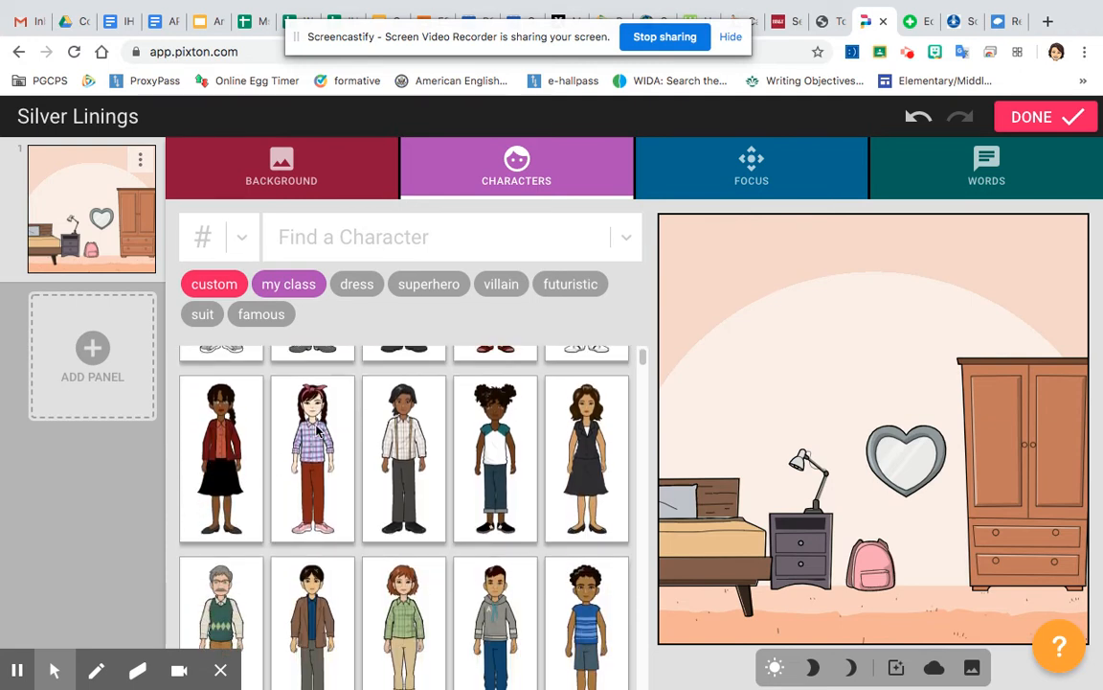
pyautogui.scroll(-1, 317, 430)
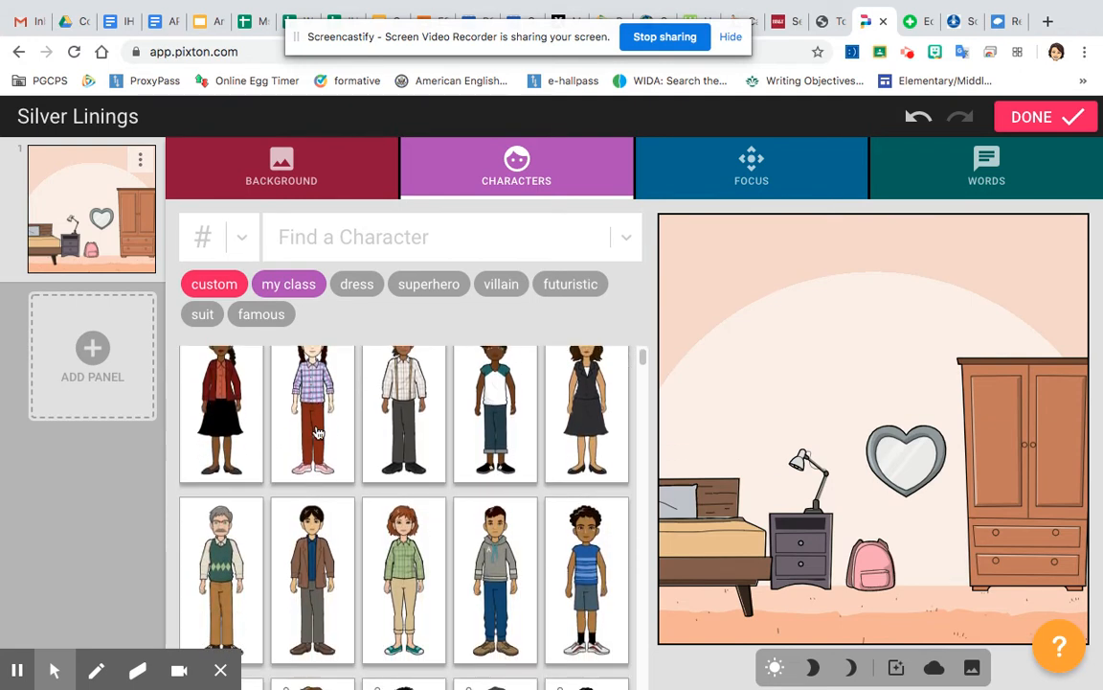
pyautogui.scroll(2, 317, 433)
pyautogui.scroll(1, 317, 433)
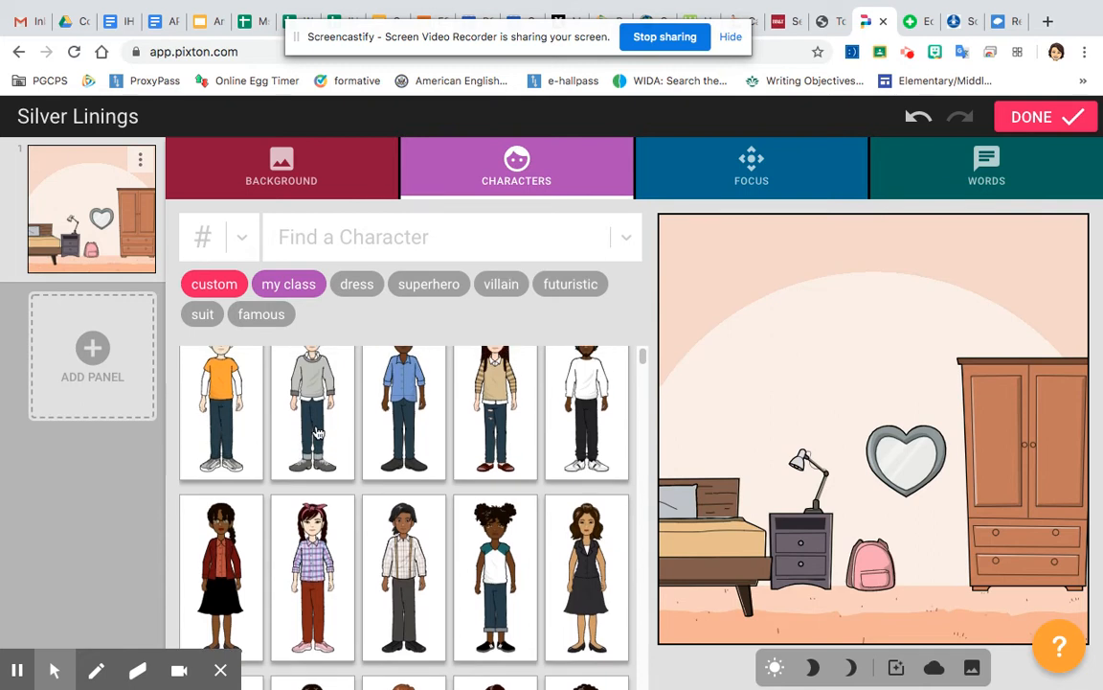
pyautogui.scroll(2, 327, 561)
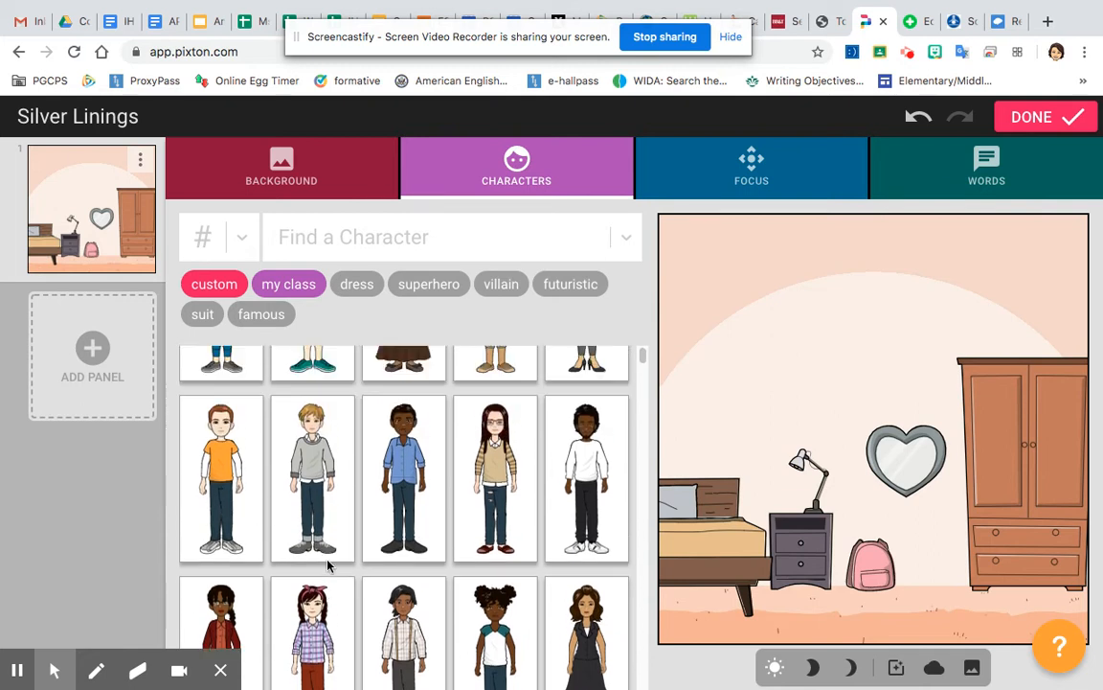
pyautogui.scroll(1, 328, 565)
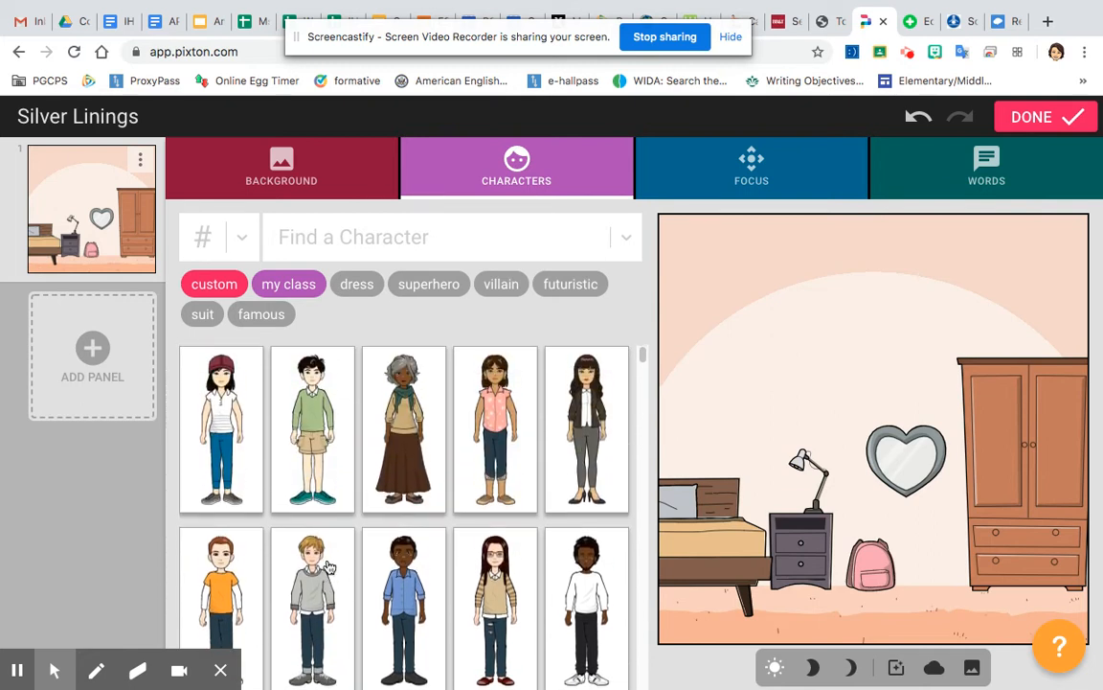
pyautogui.click(406, 458)
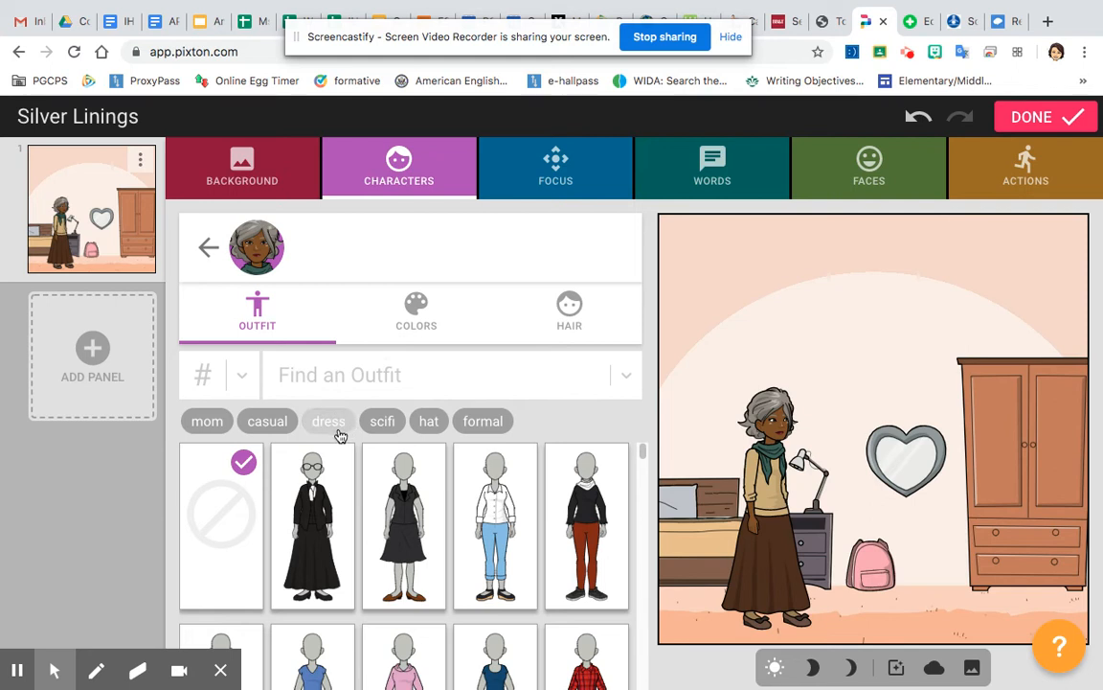
# Step: Filter the outfits by "mom" and "educator" and dress the woman in the red dotted top with cuffed jeans
pyautogui.click(207, 422)
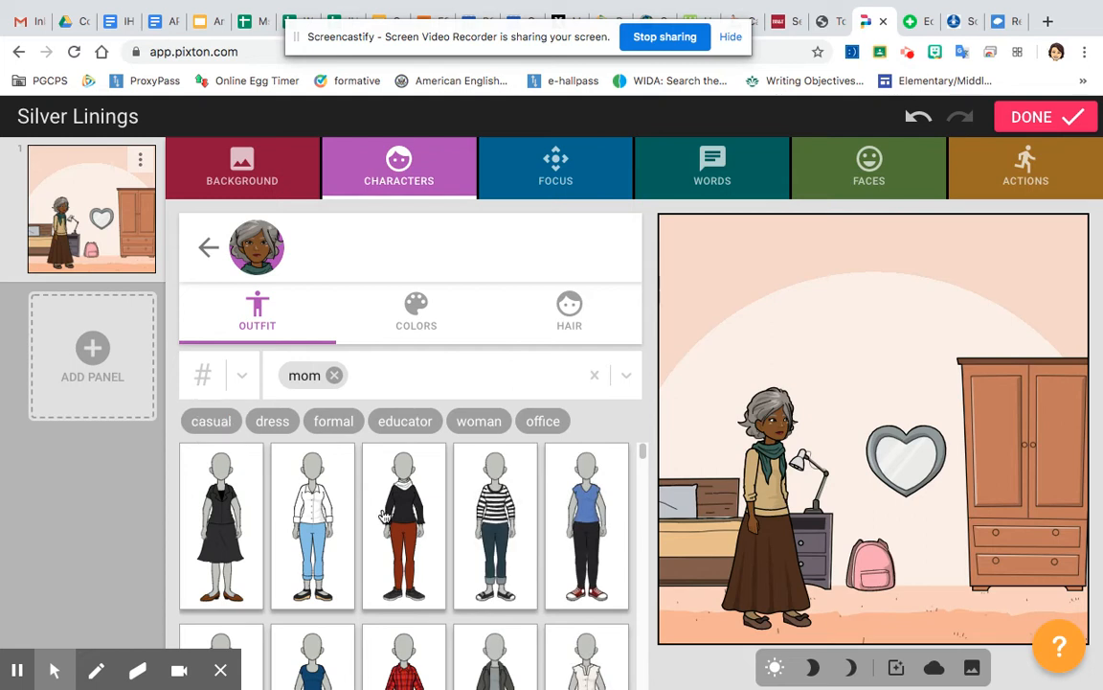
pyautogui.click(404, 431)
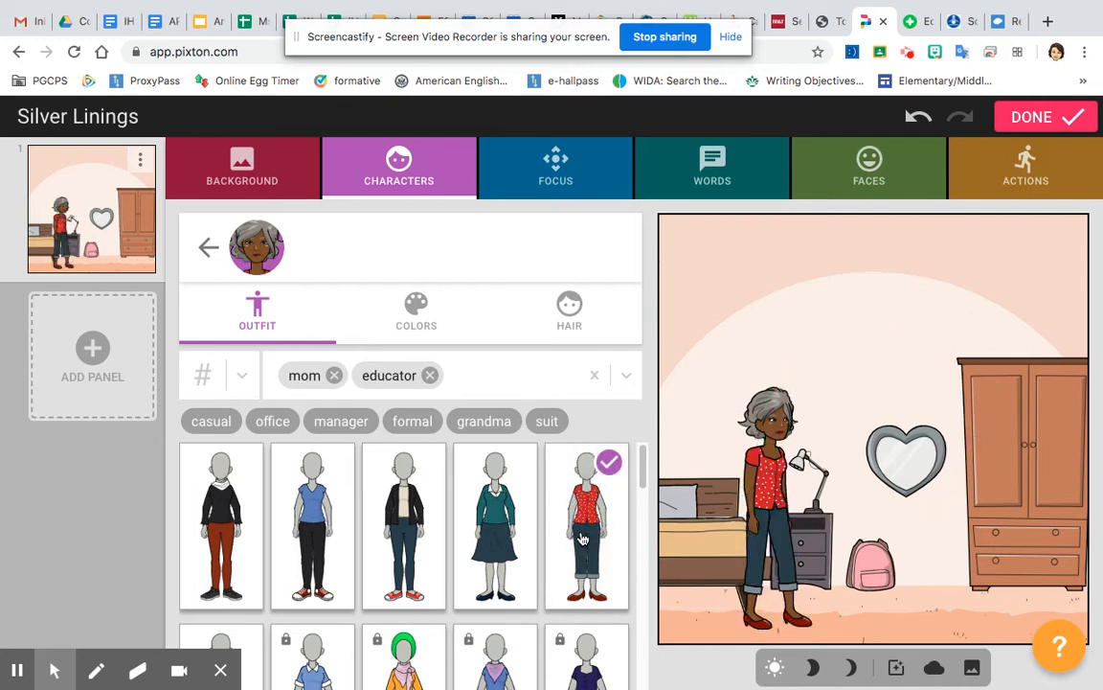
# Step: Try the locked blue top with scarf and the black jacket outfit, and return to the red dotted top with jeans
pyautogui.scroll(-1, 581, 539)
pyautogui.click(500, 621)
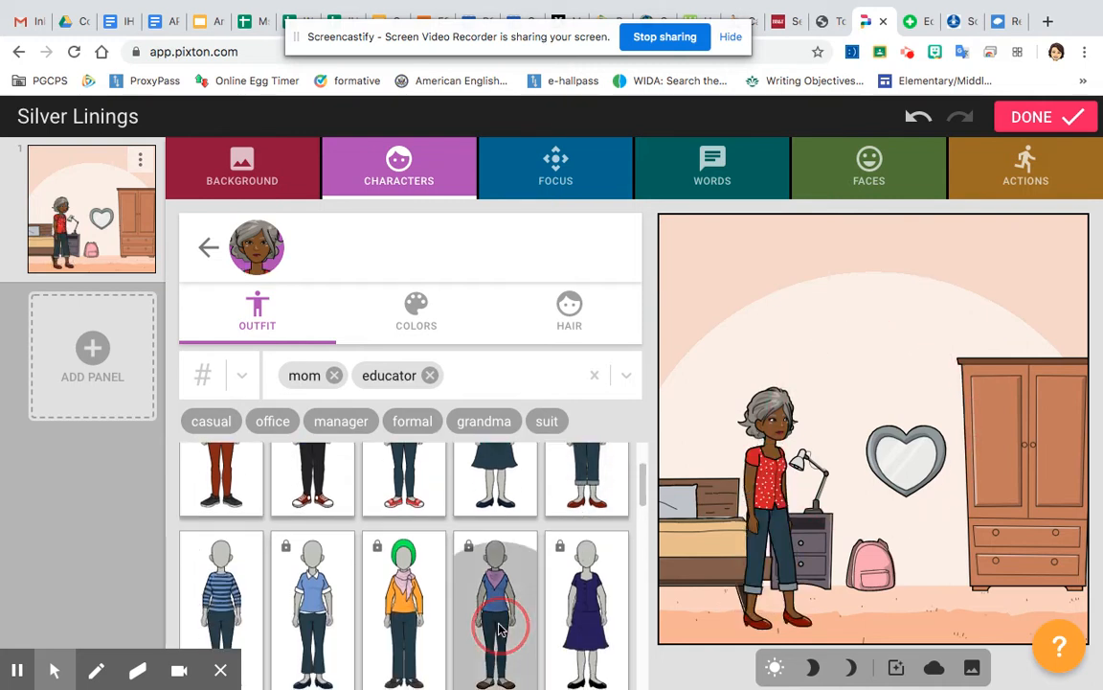
pyautogui.click(732, 163)
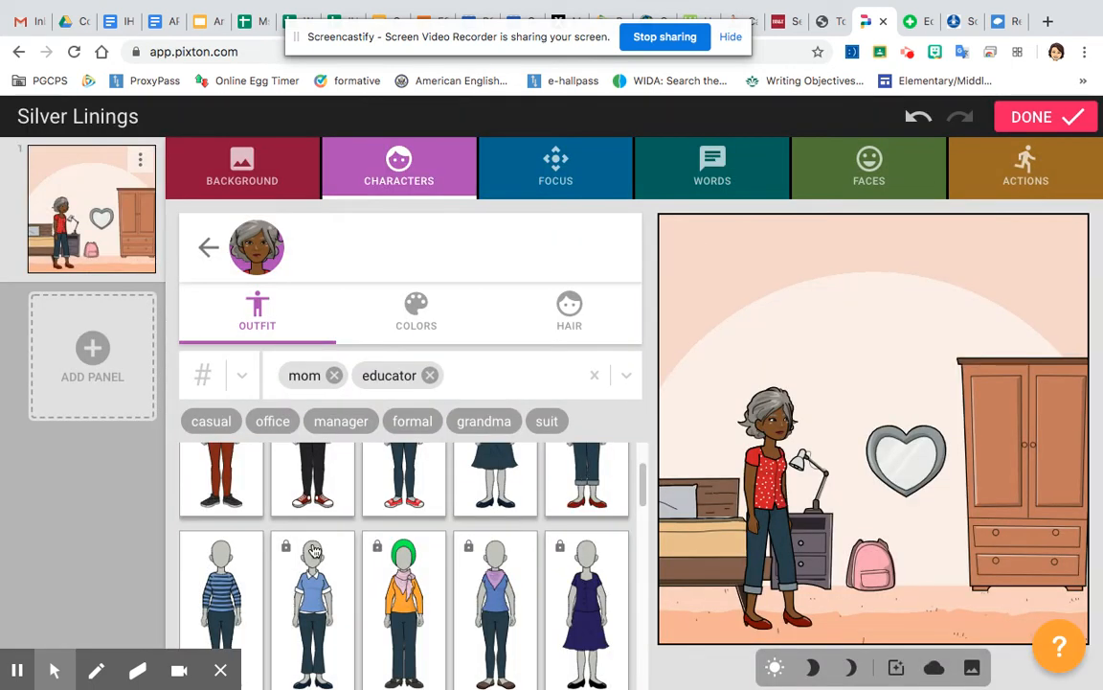
pyautogui.scroll(1, 502, 517)
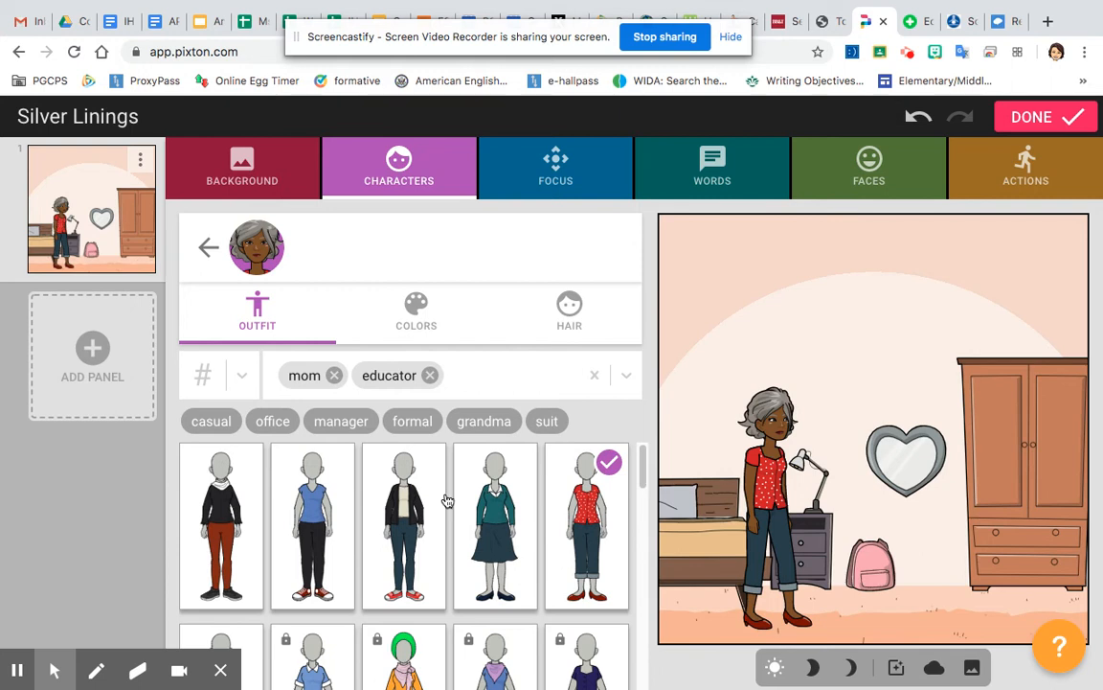
pyautogui.click(406, 533)
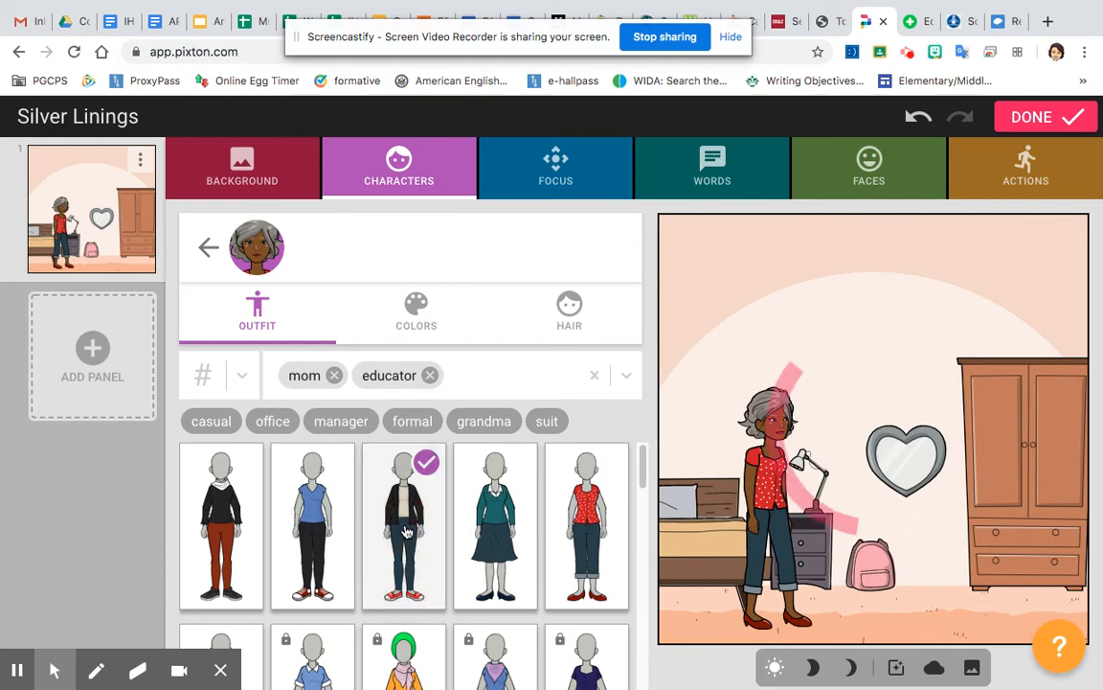
pyautogui.click(598, 546)
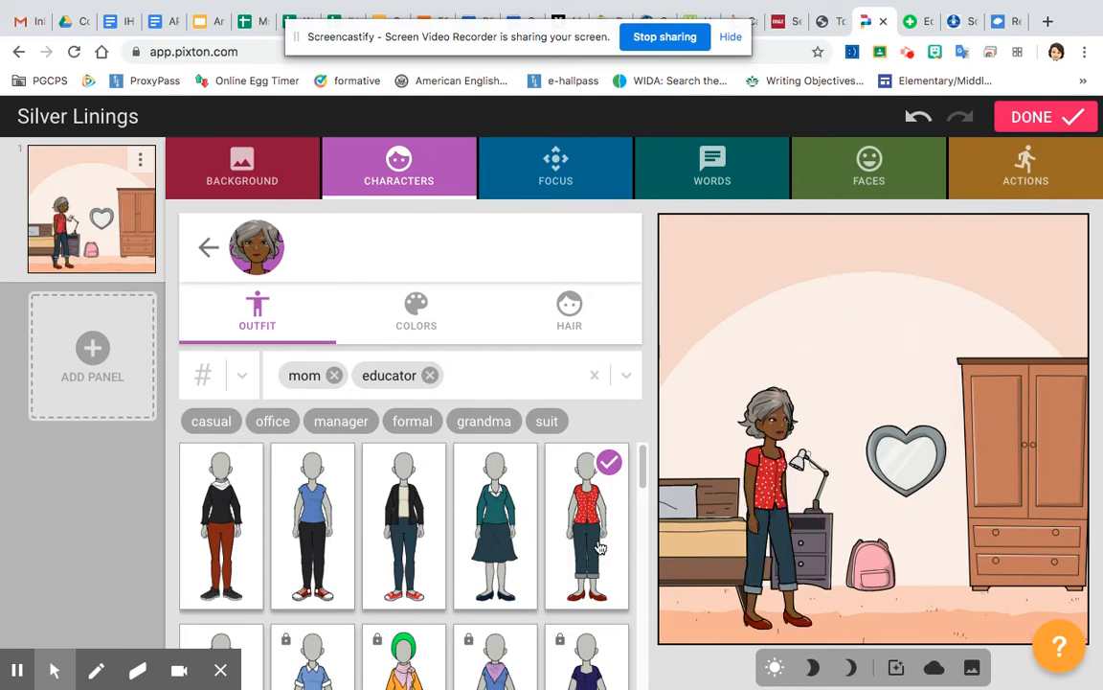
# Step: Change the woman's coloring to the fair-skinned option with very dark brown hair
pyautogui.click(410, 316)
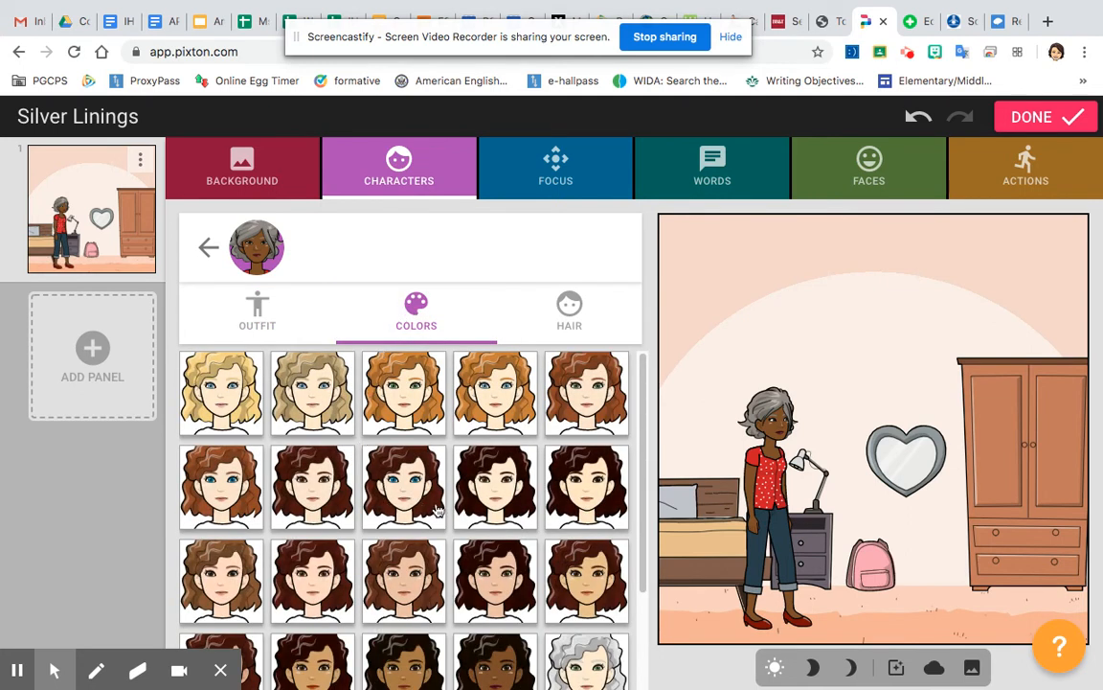
pyautogui.scroll(-3, 436, 509)
pyautogui.scroll(2, 435, 510)
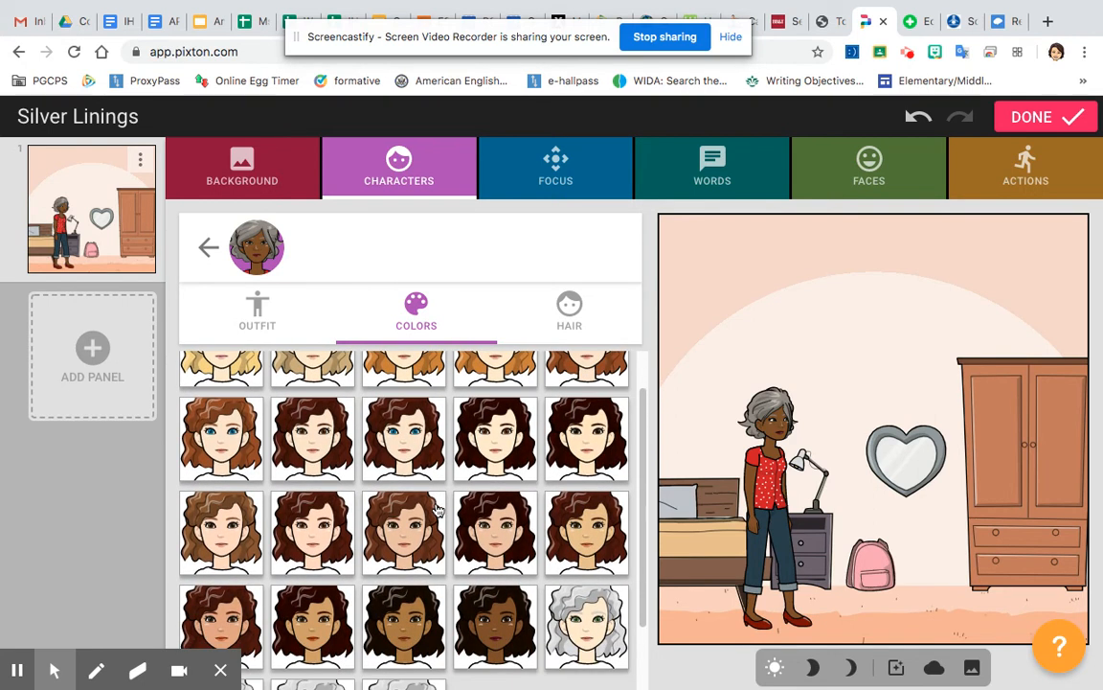
pyautogui.click(494, 526)
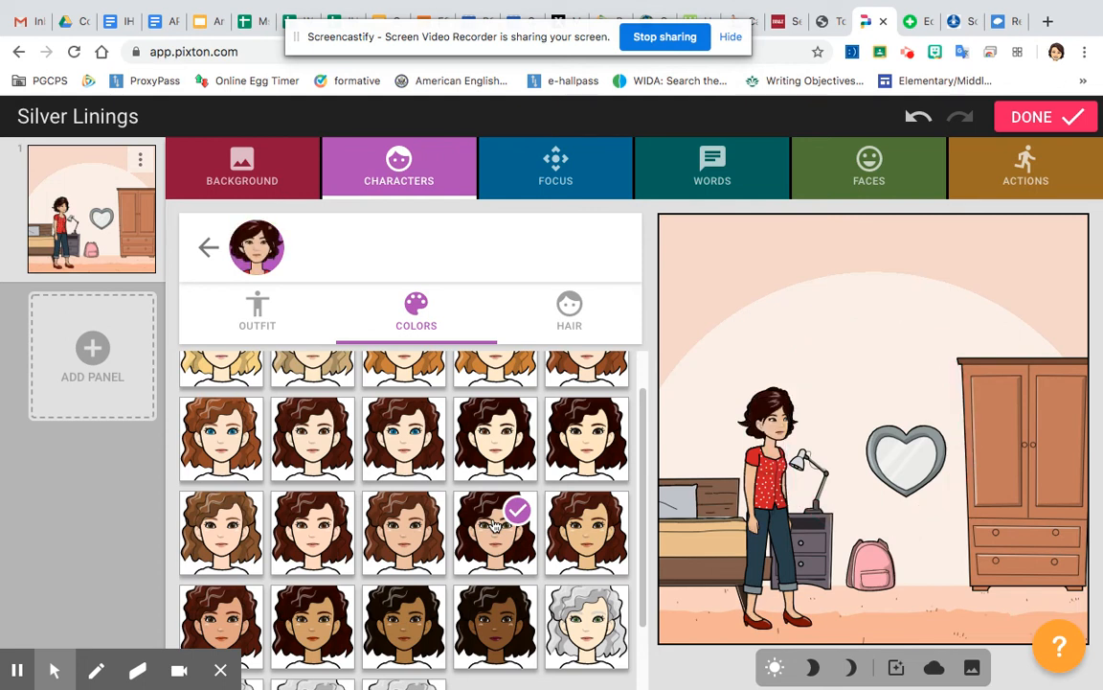
# Step: Try the short, rounded curly hairstyle on the woman
pyautogui.click(569, 326)
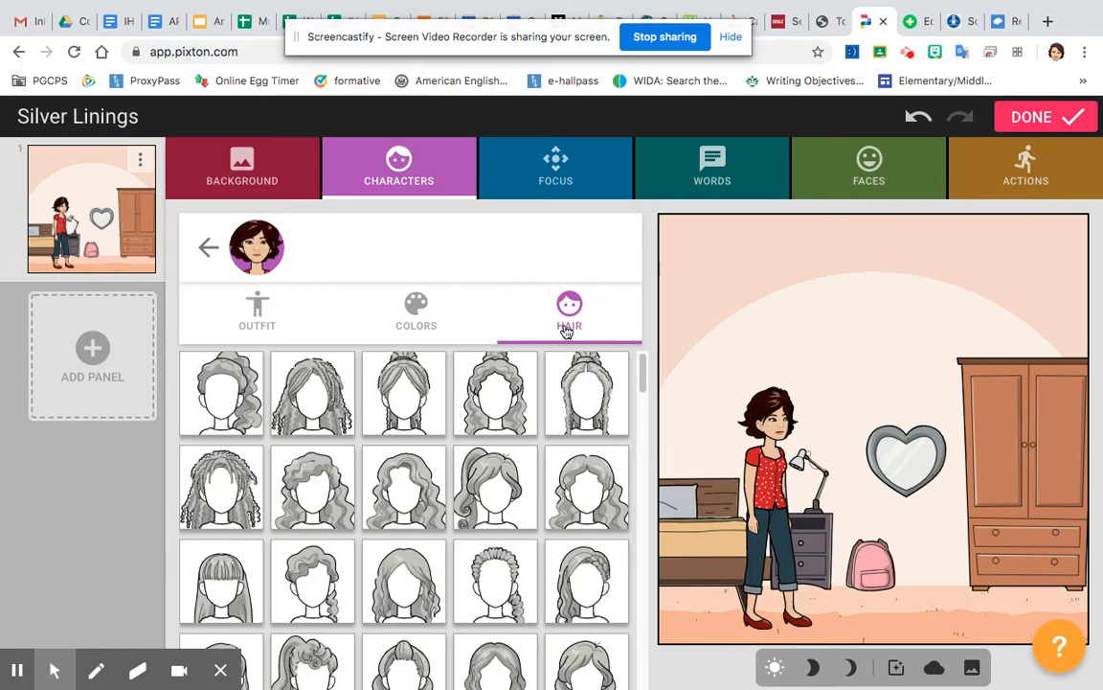
pyautogui.scroll(-2, 460, 531)
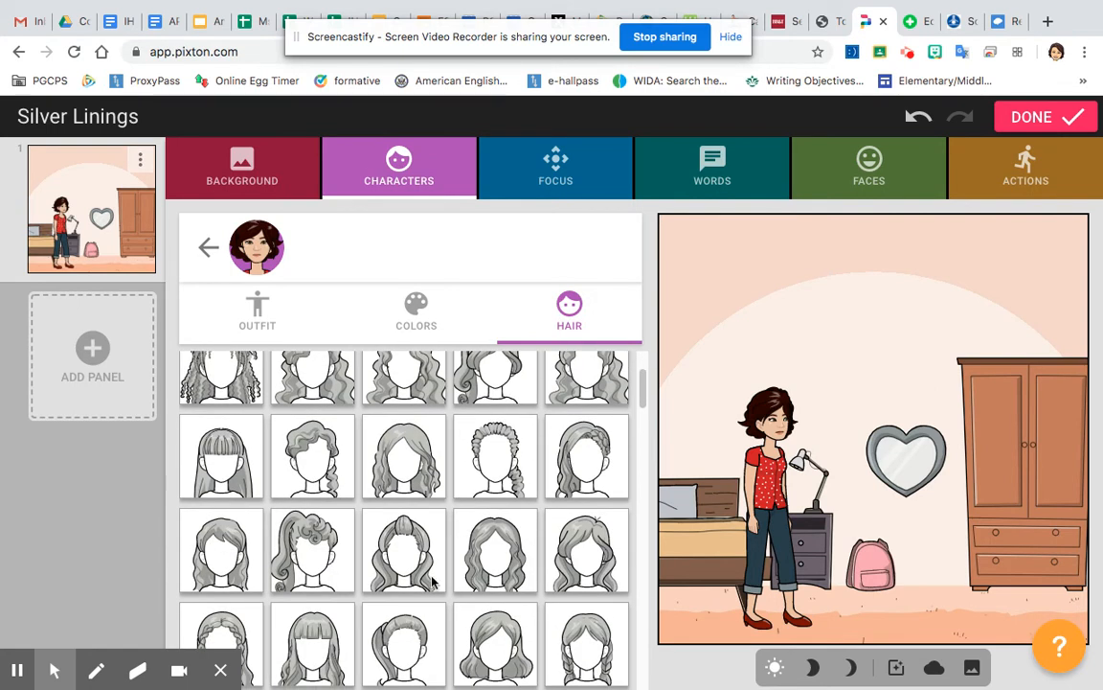
pyautogui.scroll(-3, 422, 611)
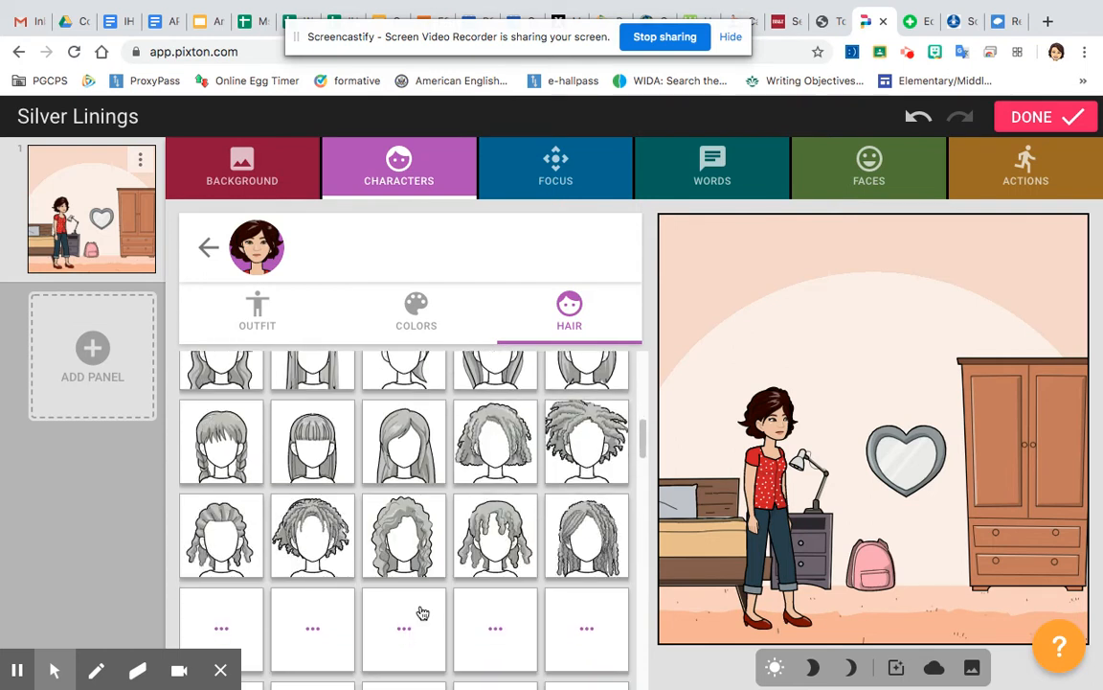
pyautogui.scroll(-2, 422, 611)
pyautogui.scroll(-3, 422, 611)
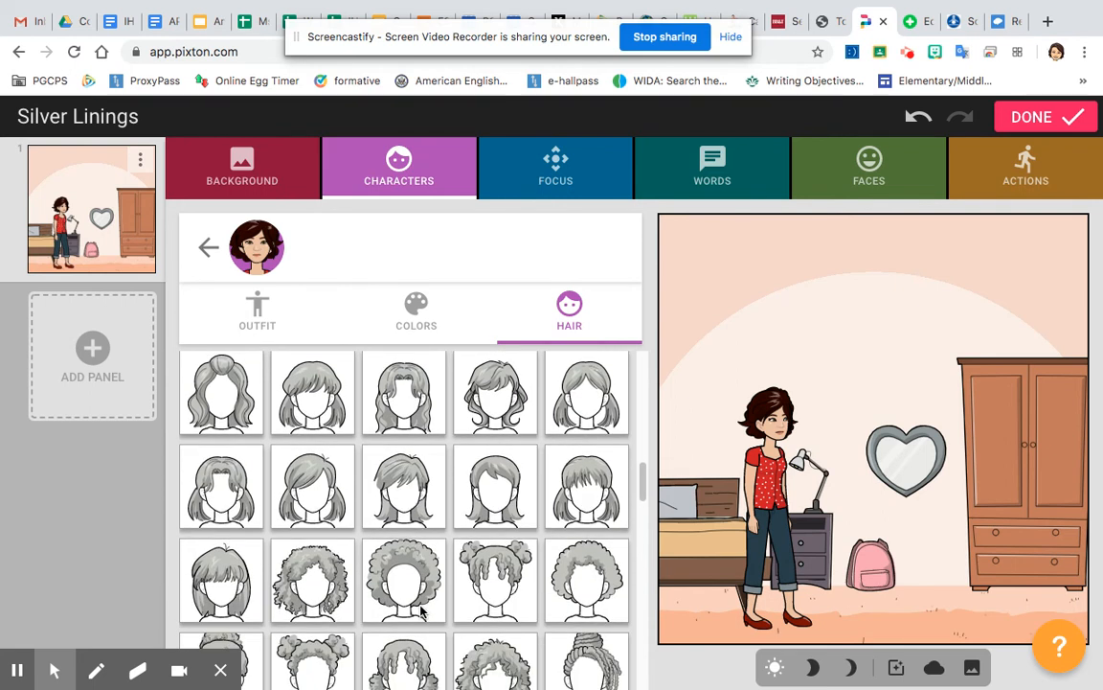
pyautogui.scroll(-1, 422, 611)
pyautogui.click(579, 542)
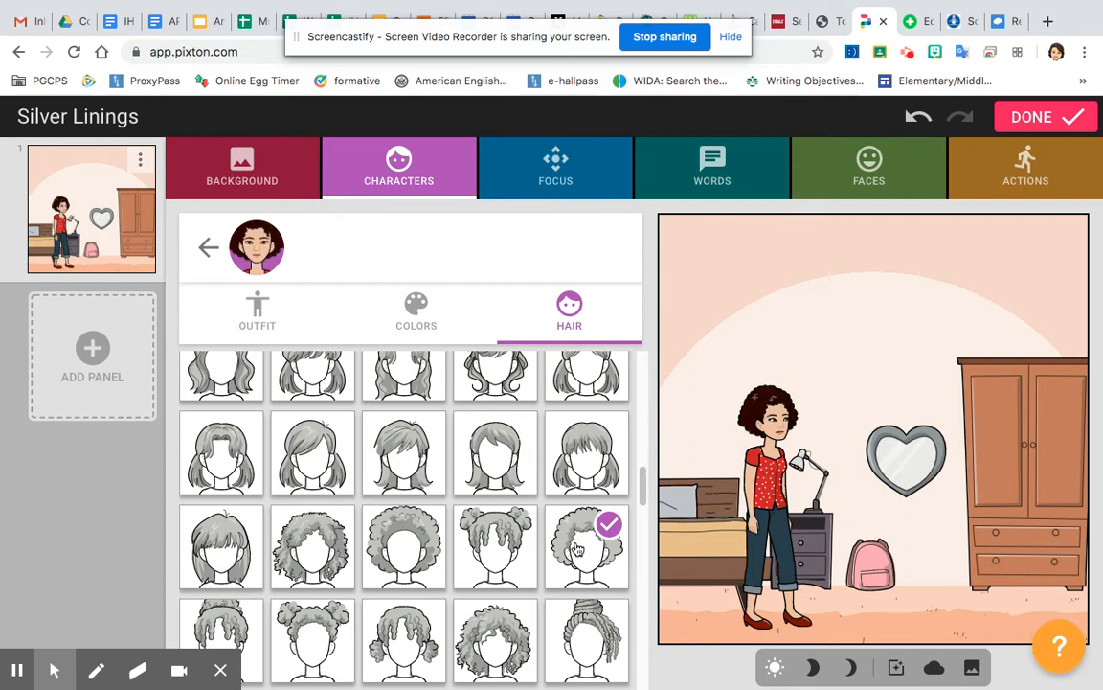
# Step: Give the woman the chin-length, side-parted curly hairstyle and finish editing her
pyautogui.scroll(-5, 576, 546)
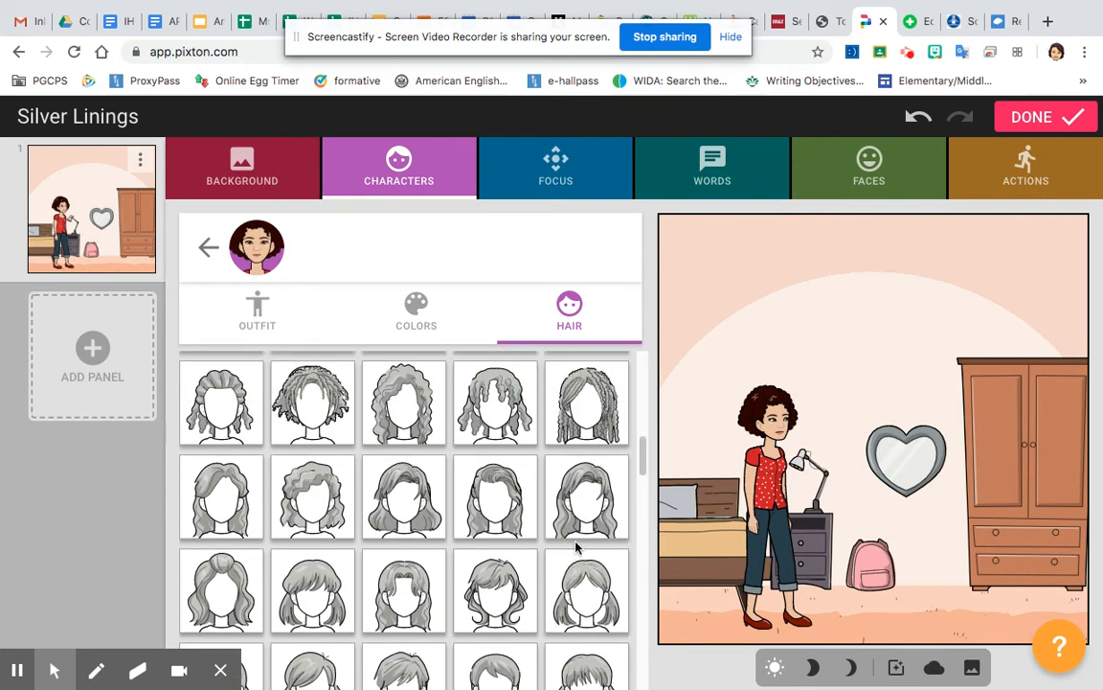
pyautogui.scroll(3, 575, 546)
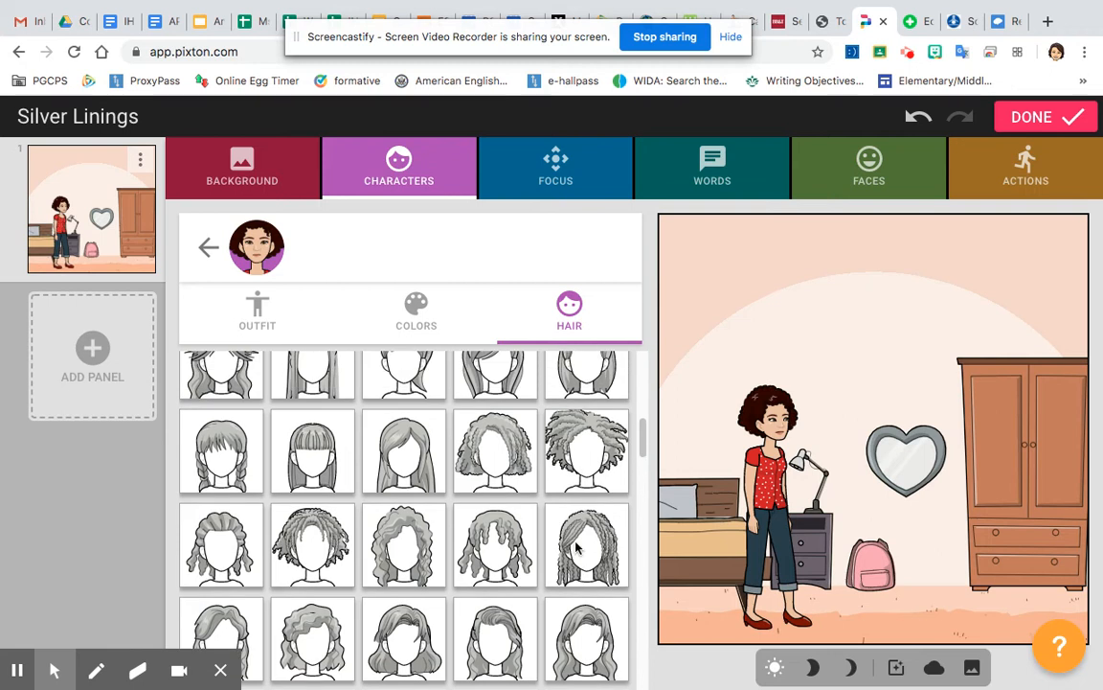
pyautogui.click(505, 467)
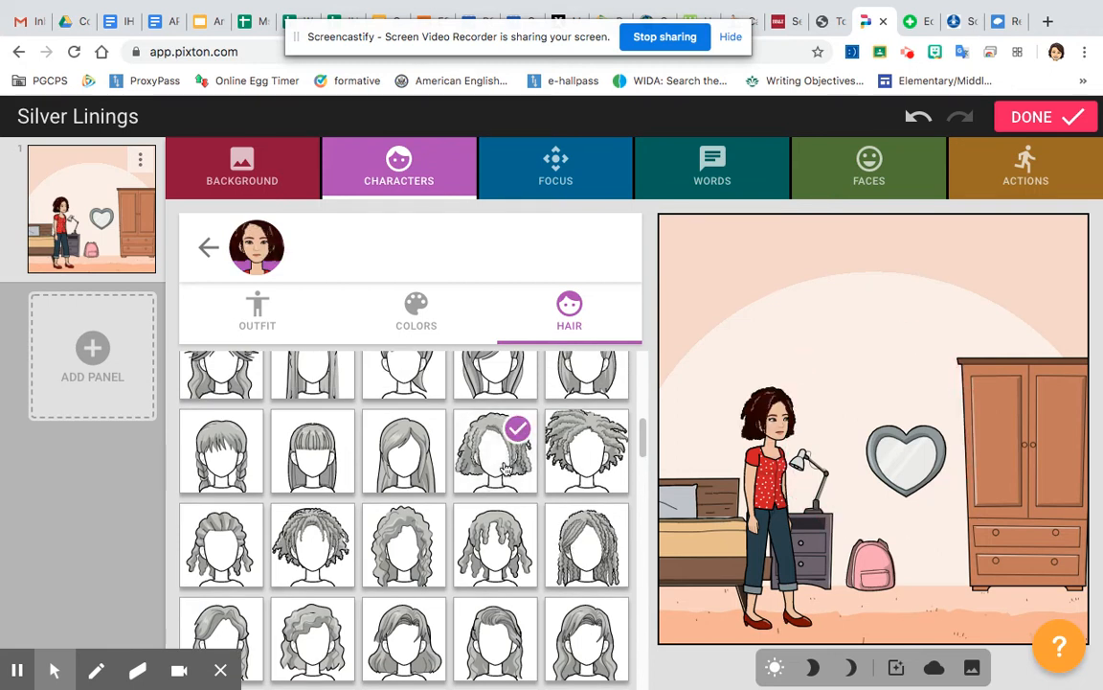
pyautogui.scroll(5, 505, 467)
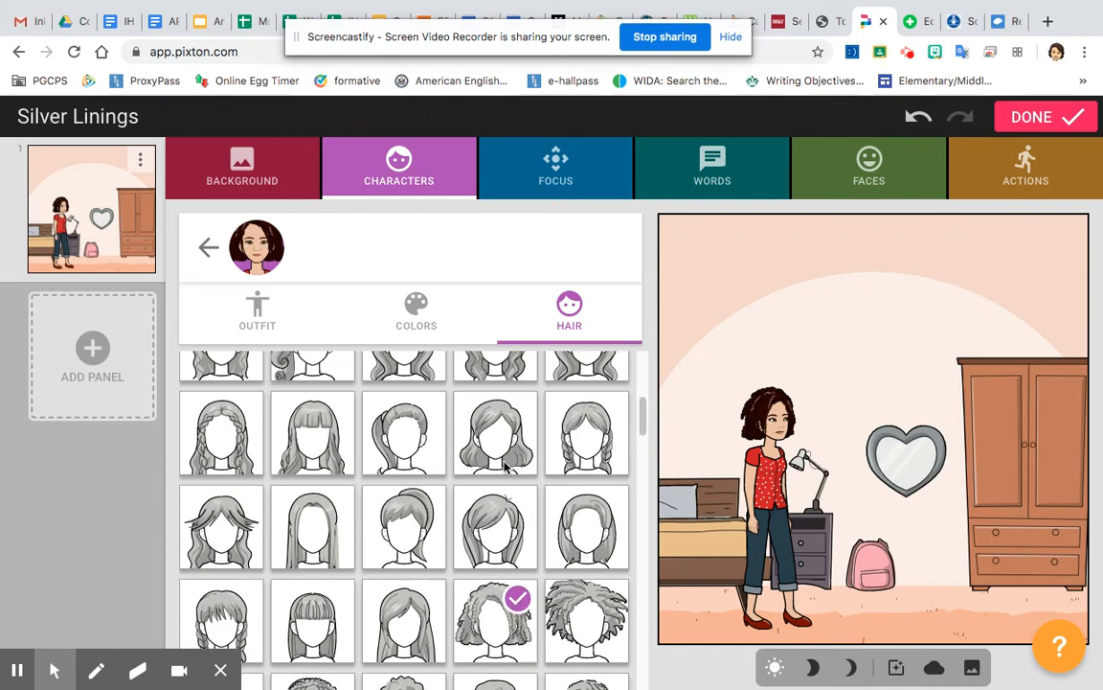
pyautogui.scroll(5, 505, 467)
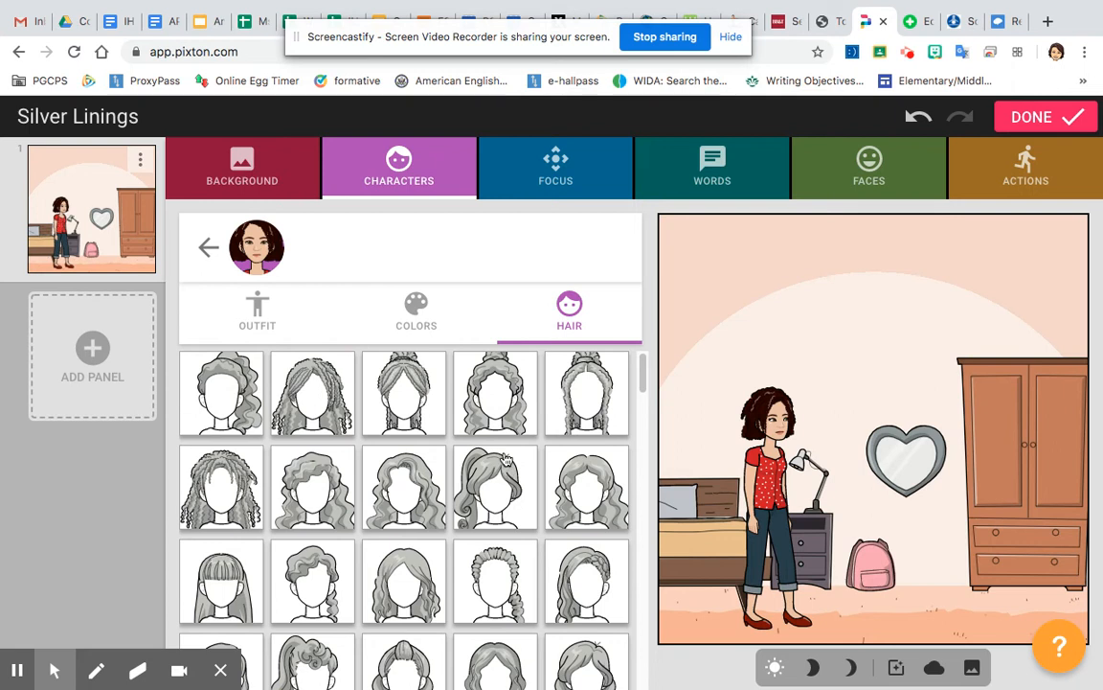
pyautogui.click(197, 252)
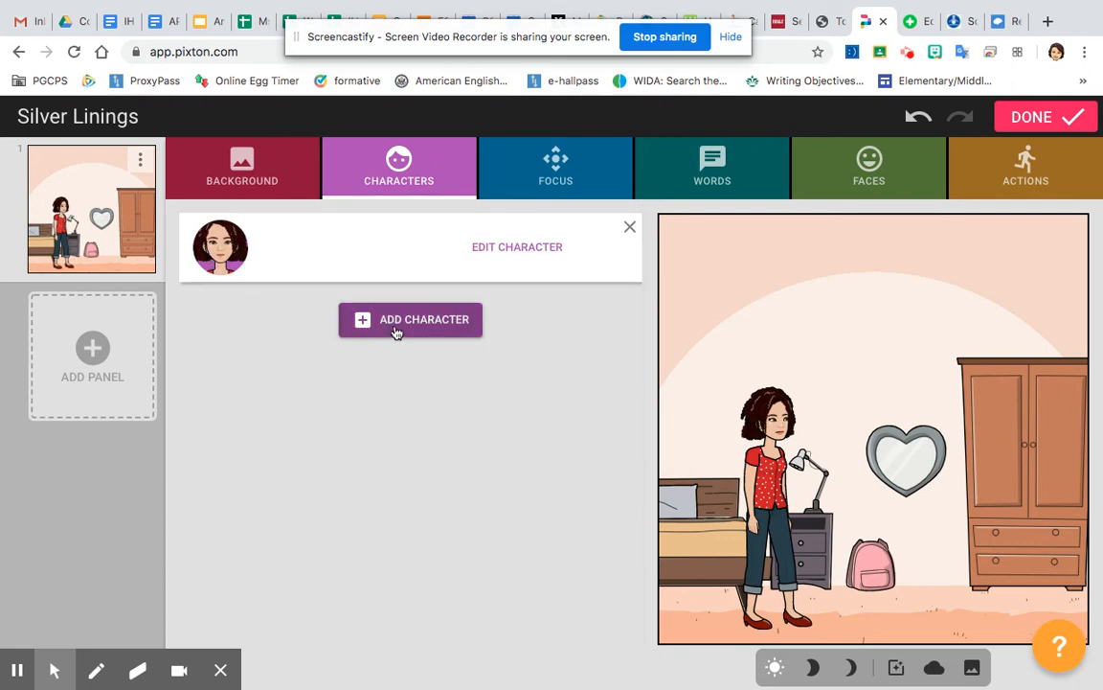
# Step: Add the black-haired boy in the green sweater and khaki shorts as the second character, keeping his default outfit
pyautogui.click(402, 326)
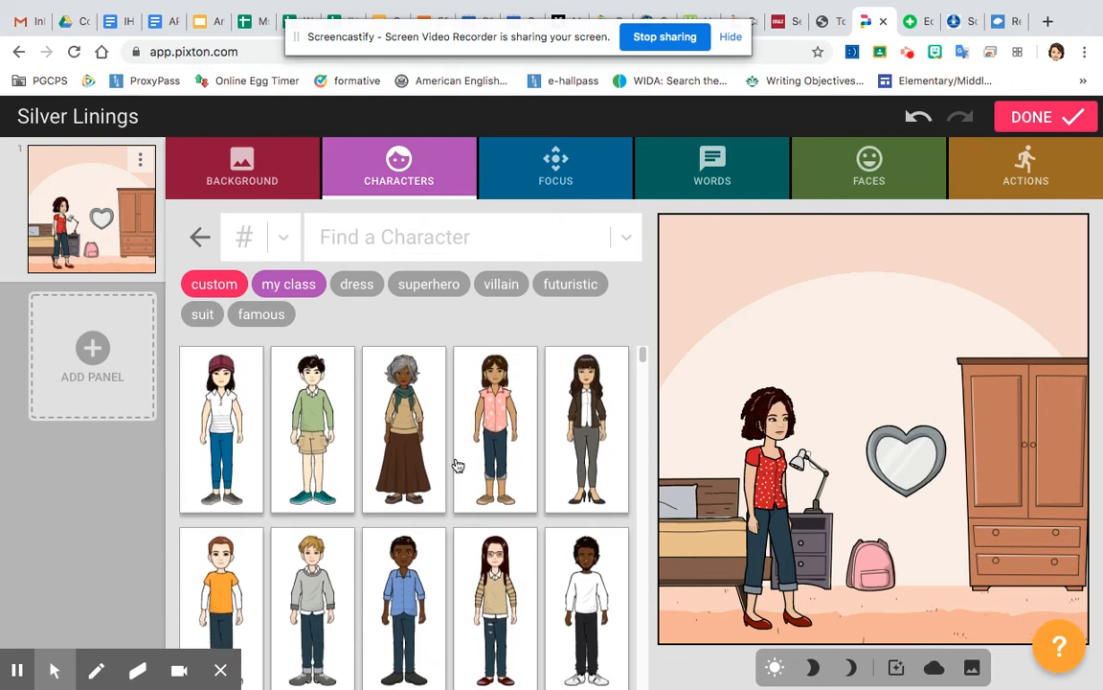
pyautogui.click(326, 436)
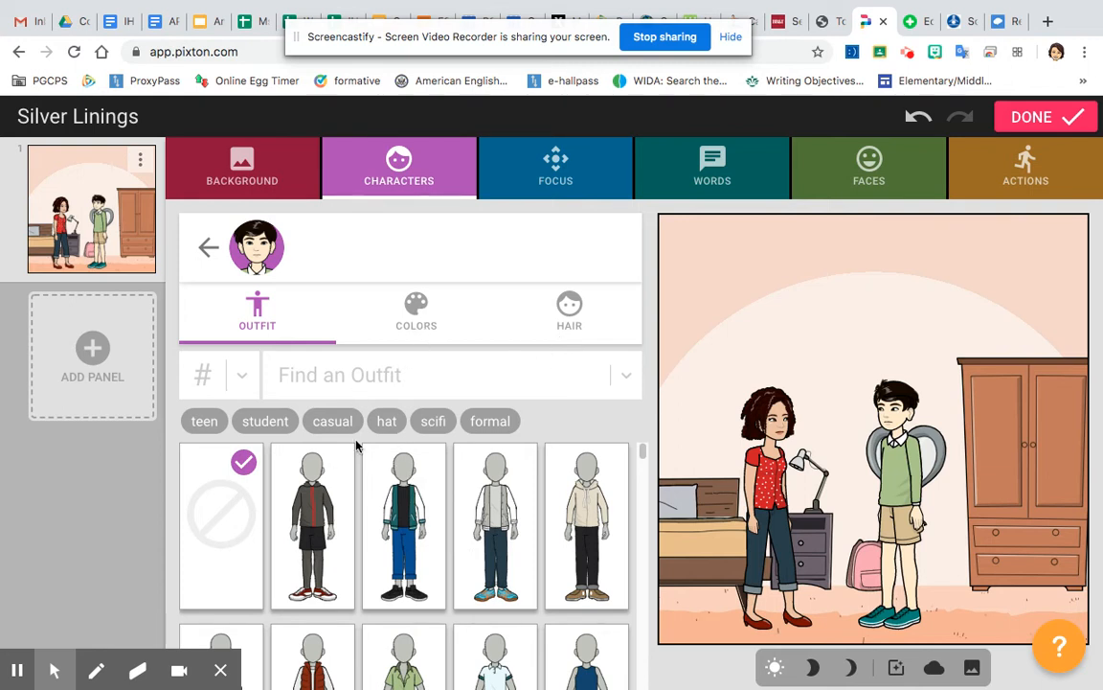
pyautogui.click(208, 248)
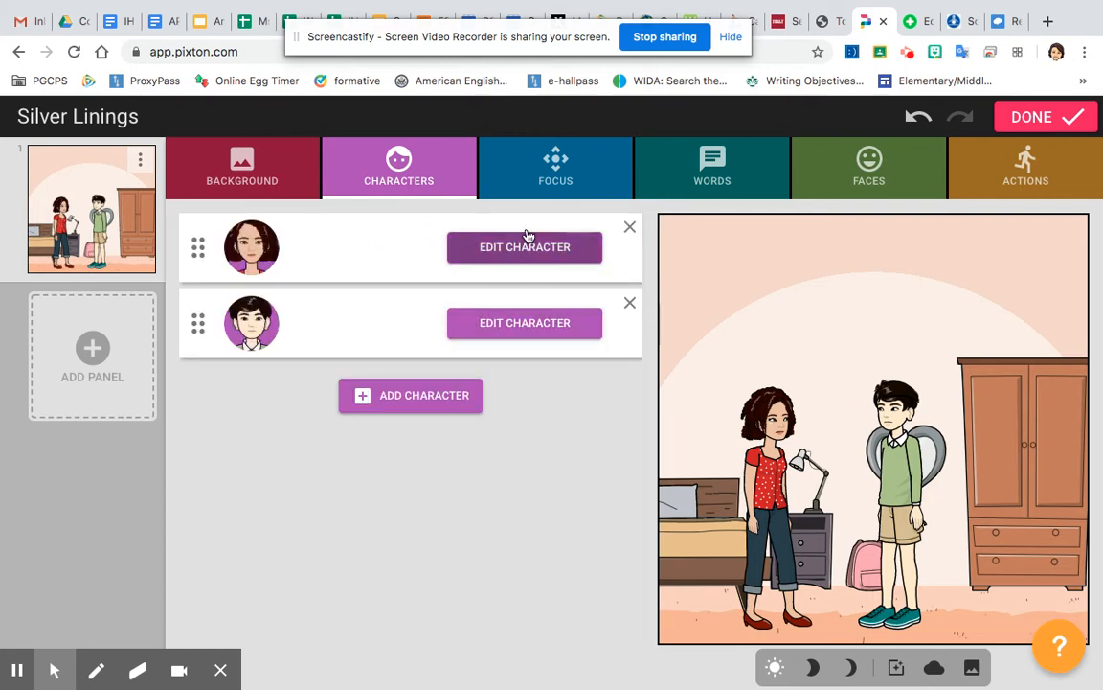
# Step: Try focus layouts D and C, moving the boy beside the mirror and the woman in front of the wardrobe in layout C
pyautogui.click(537, 171)
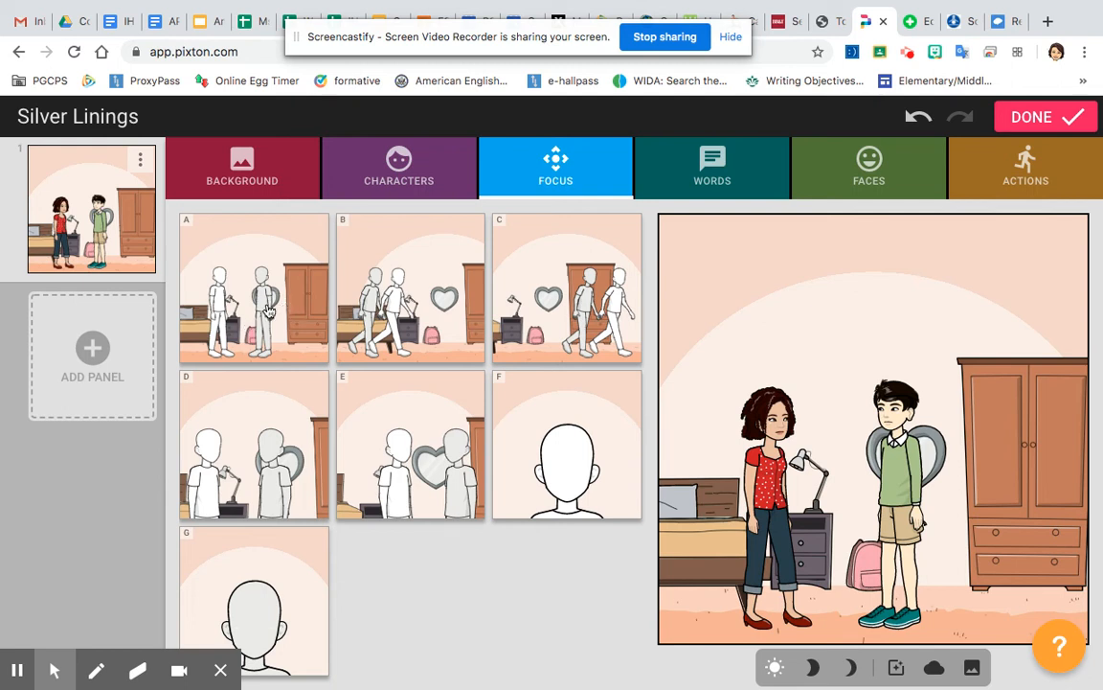
pyautogui.click(273, 456)
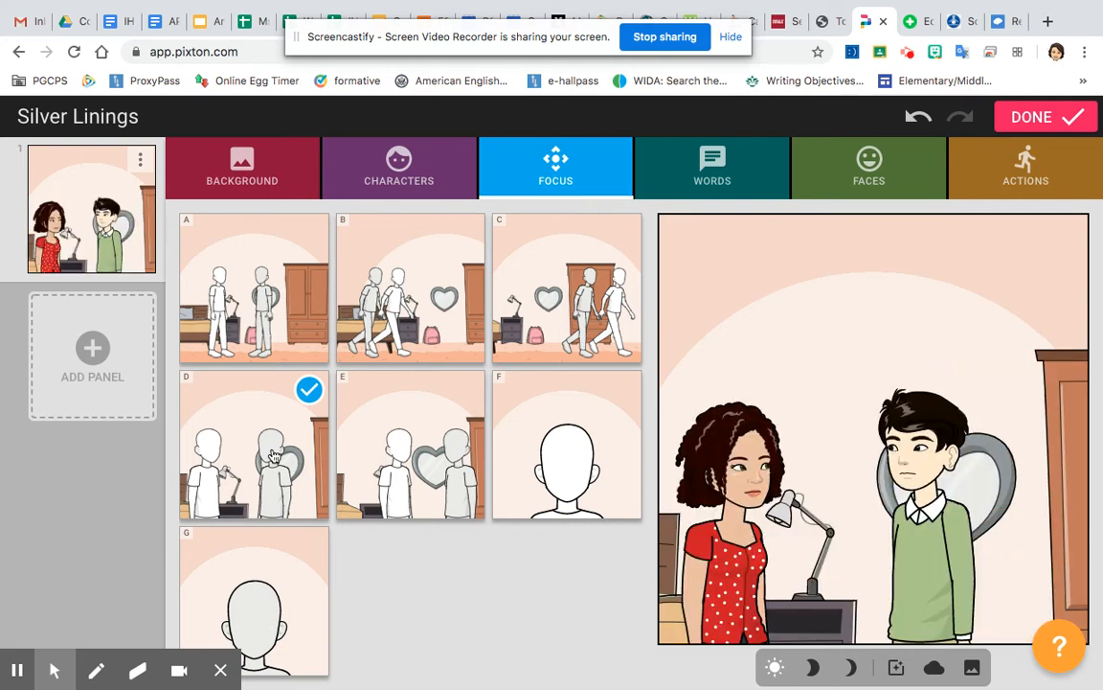
pyautogui.click(525, 293)
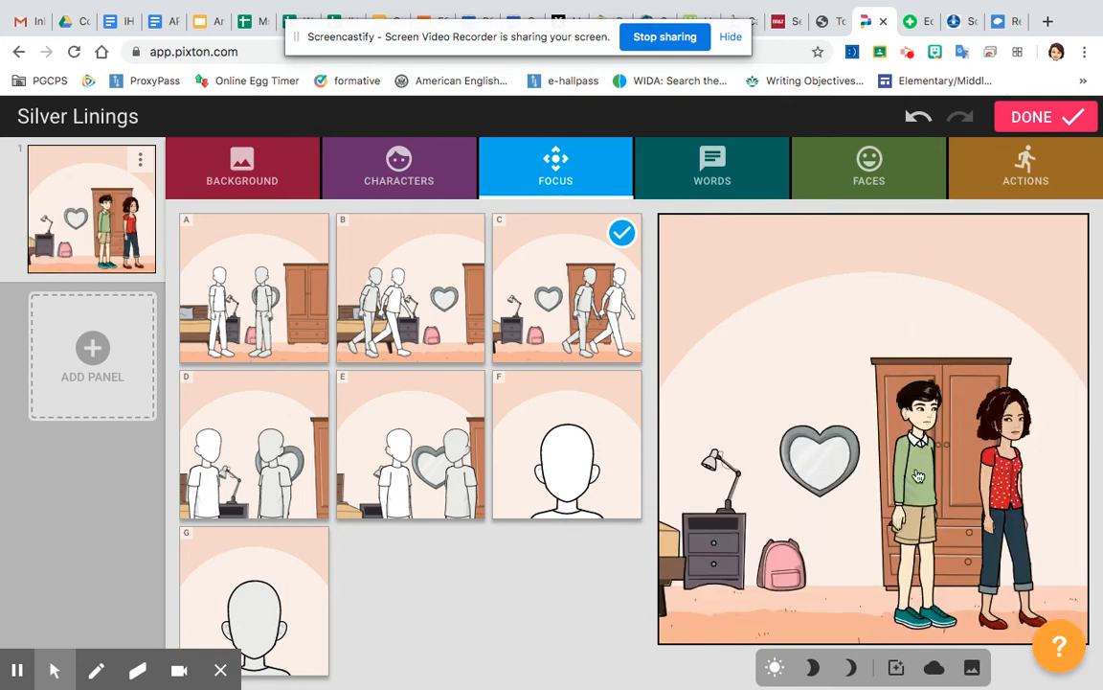
pyautogui.moveTo(899, 476); pyautogui.dragTo(756, 466)
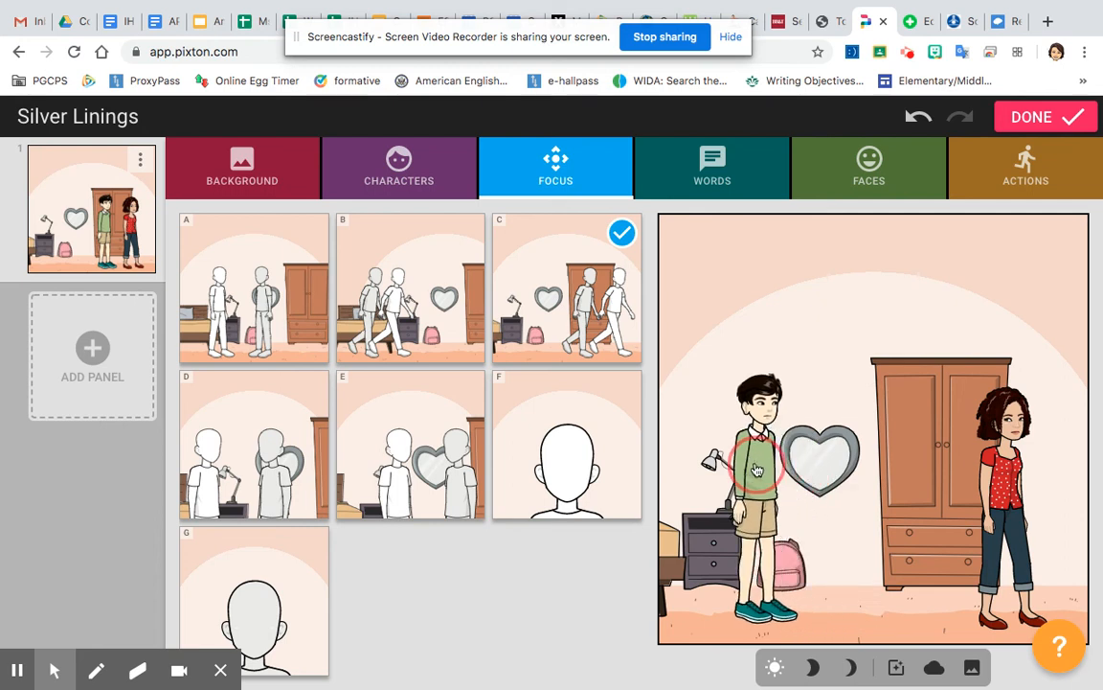
pyautogui.moveTo(1017, 471); pyautogui.dragTo(881, 456)
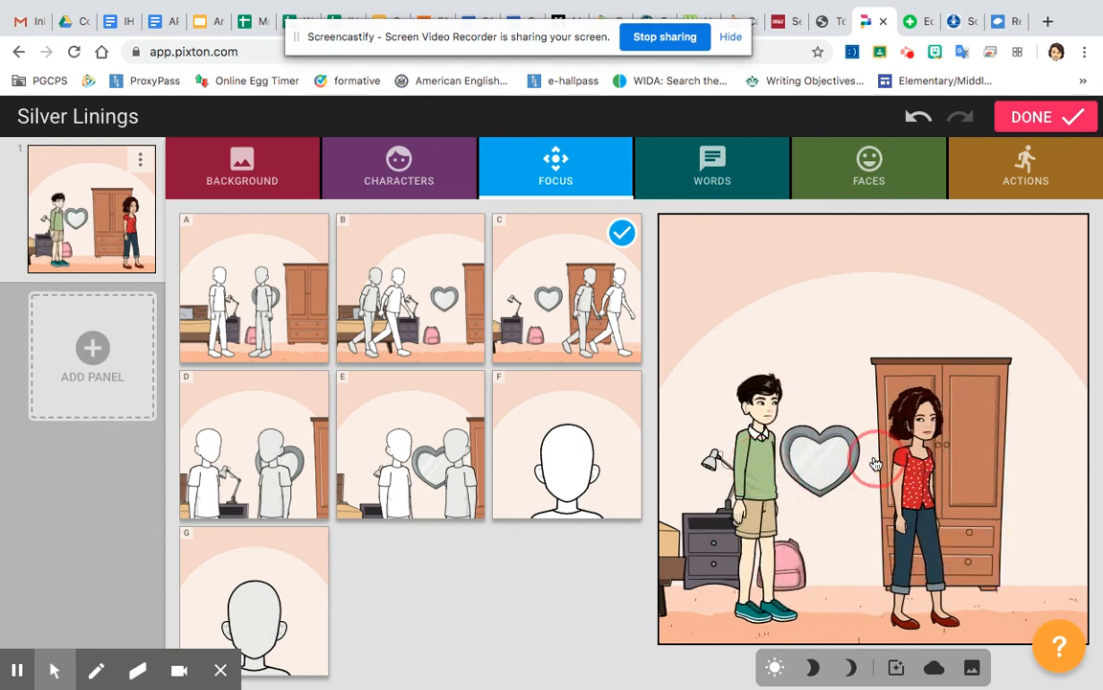
# Step: Apply close-up focus layout E and shift the woman beside the lamp and the boy in front of the mirror
pyautogui.click(400, 436)
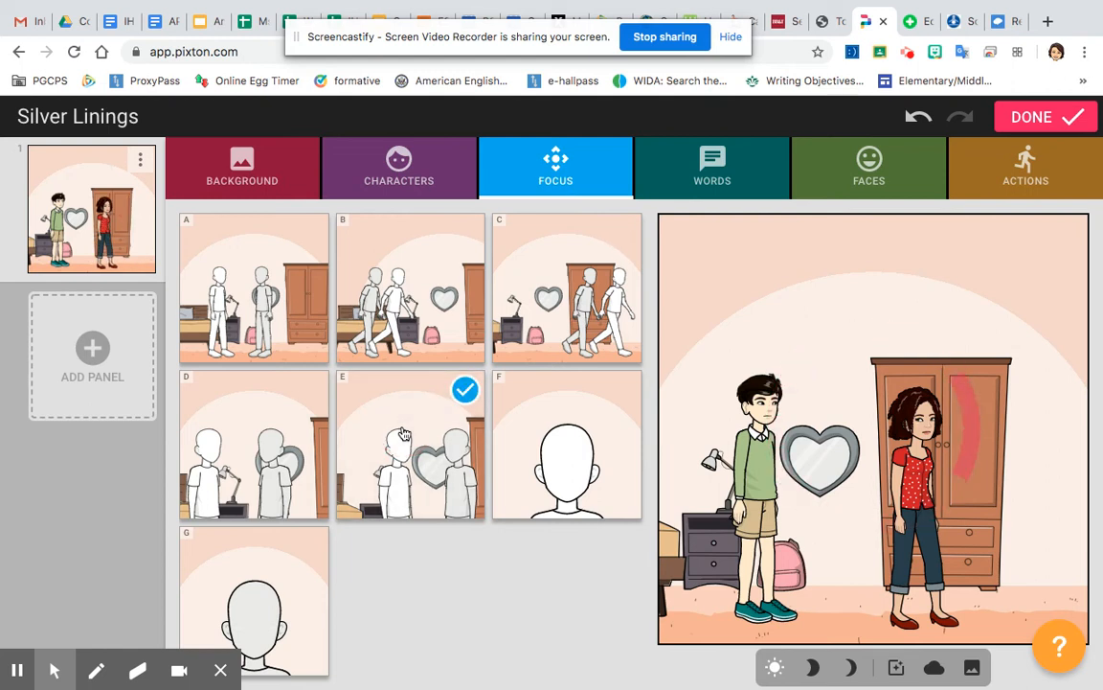
pyautogui.moveTo(718, 474); pyautogui.dragTo(640, 455)
pyautogui.moveTo(999, 508); pyautogui.dragTo(948, 518)
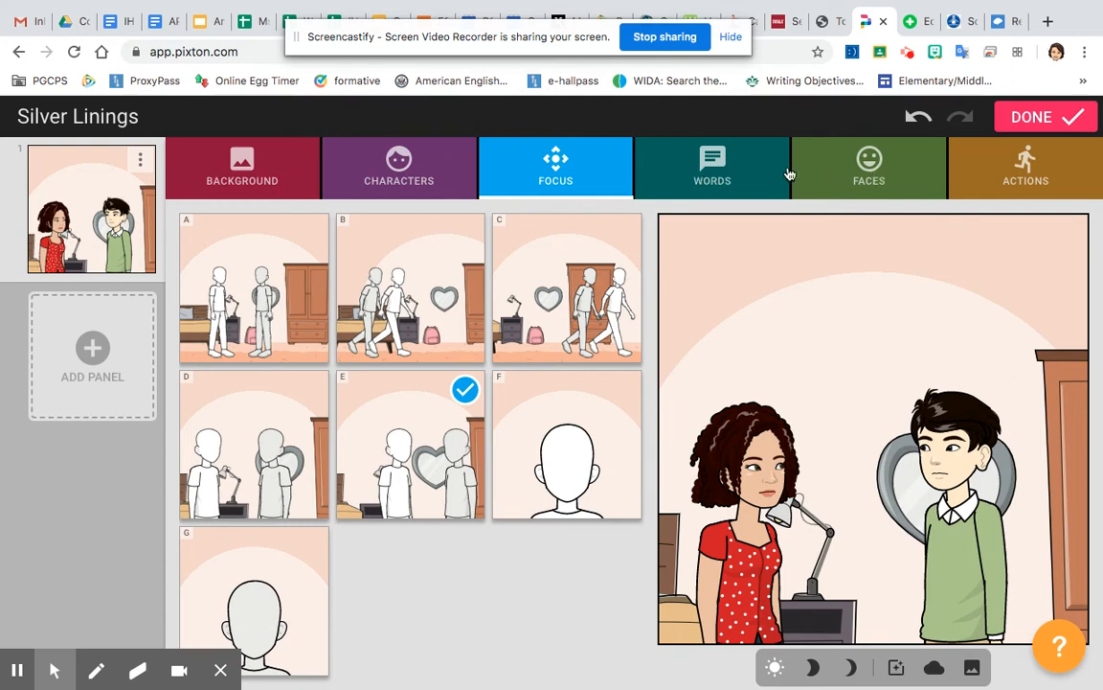
# Step: Add the caption "Day One of Lockdown" to the panel
pyautogui.click(723, 168)
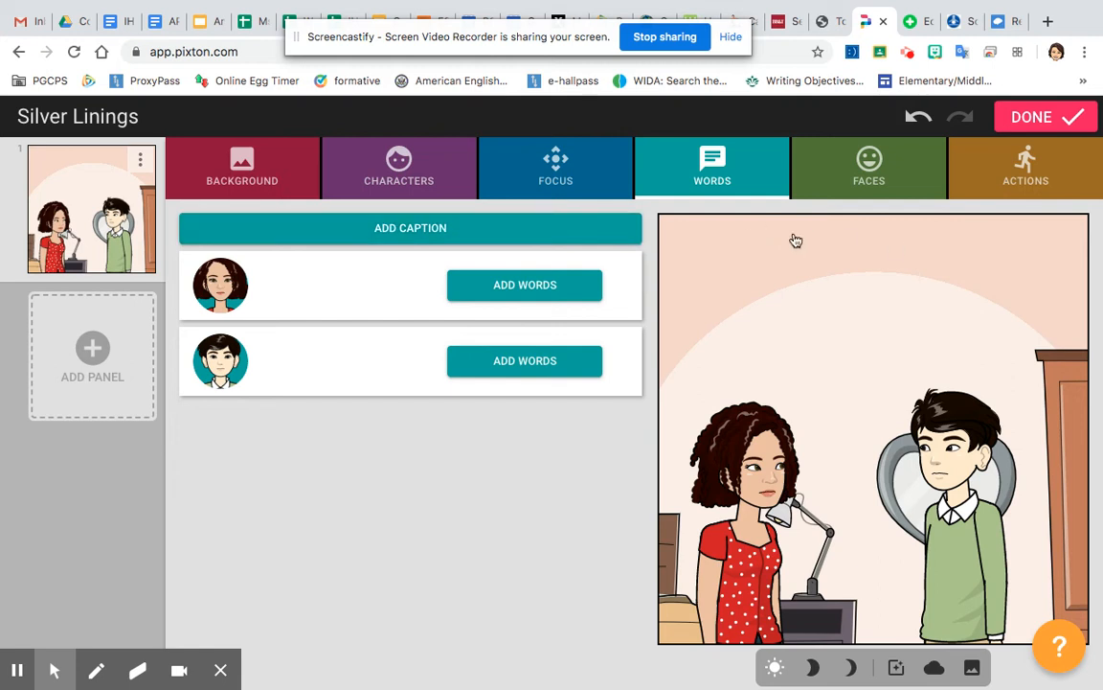
pyautogui.click(572, 235)
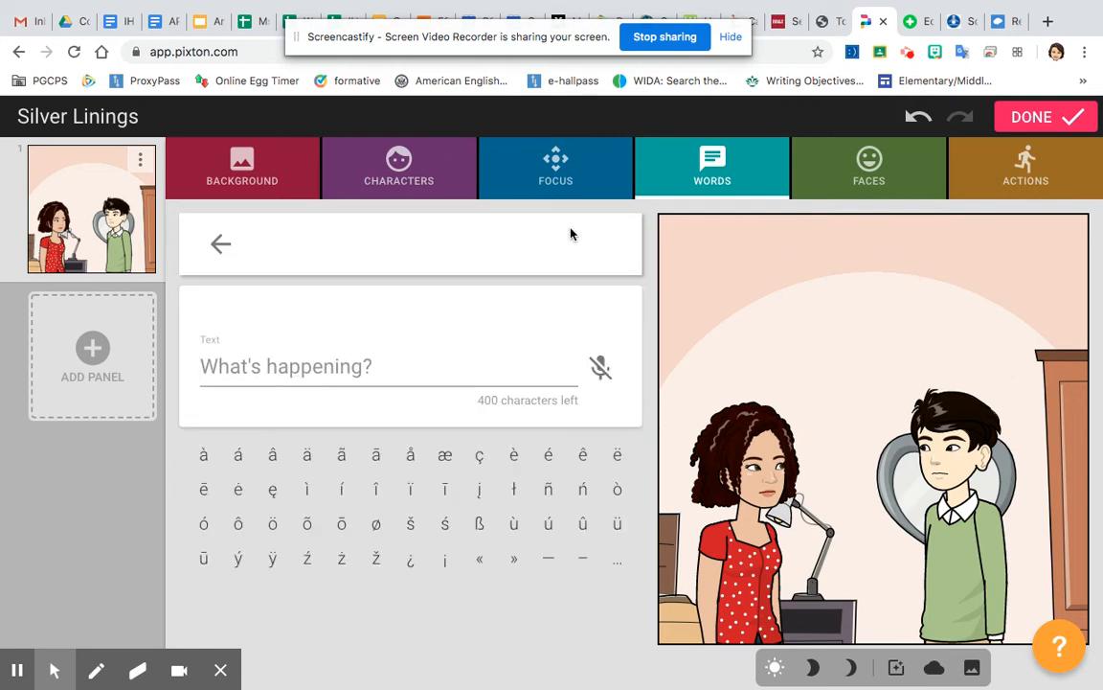
pyautogui.write('Day ')
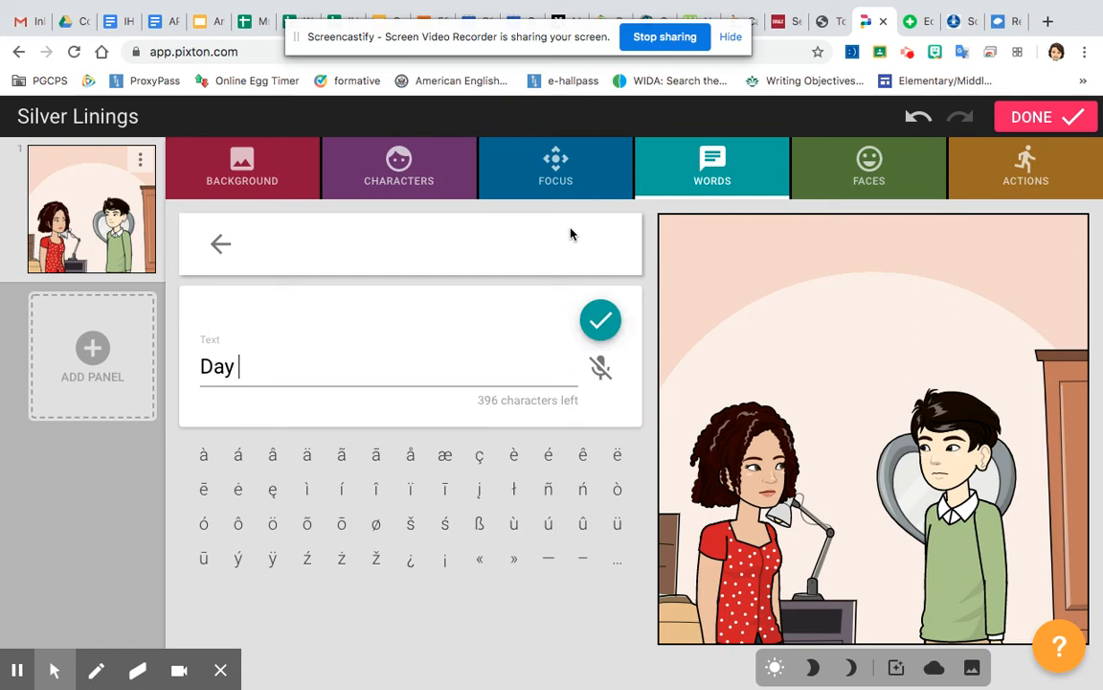
pyautogui.write('One of Lockdown')
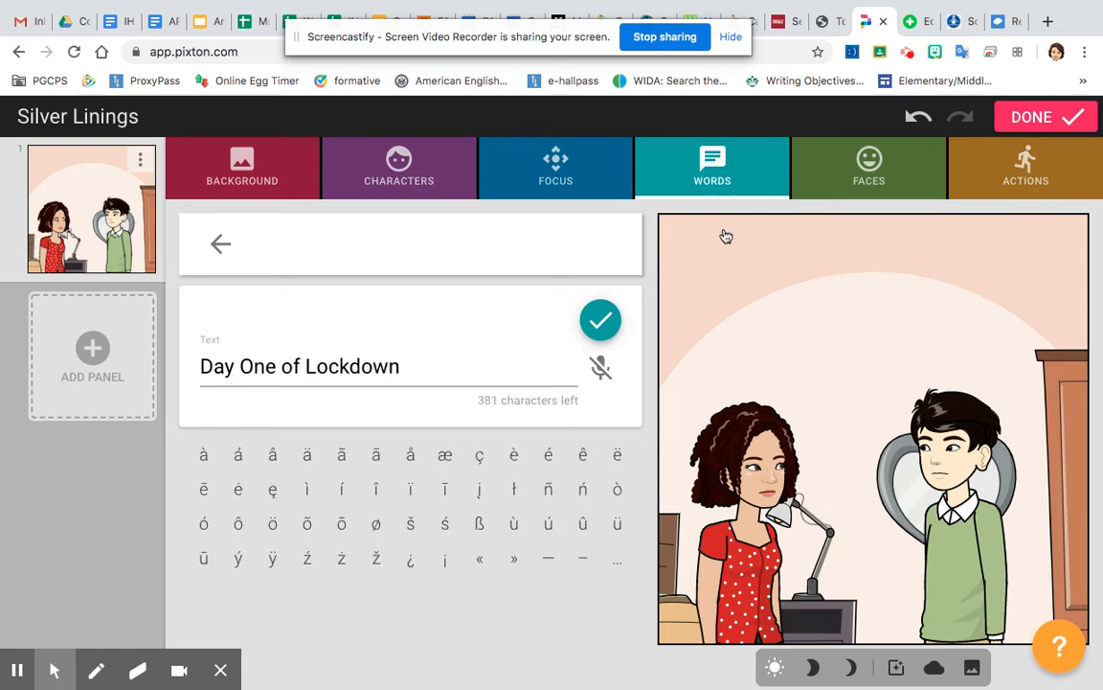
pyautogui.click(601, 320)
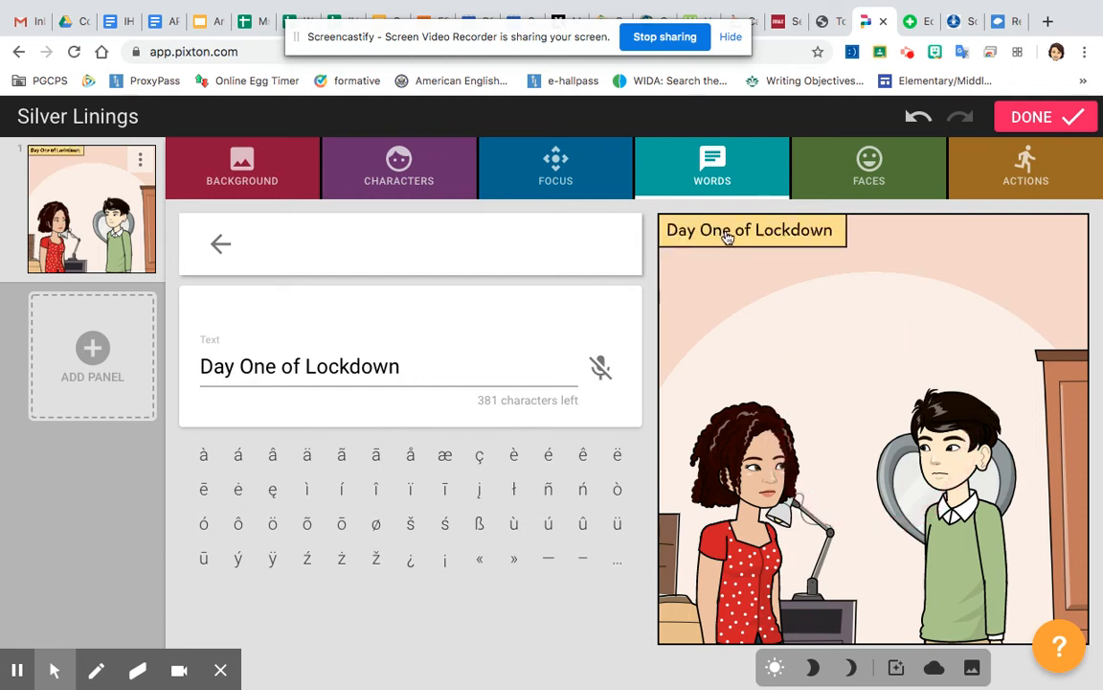
pyautogui.click(221, 244)
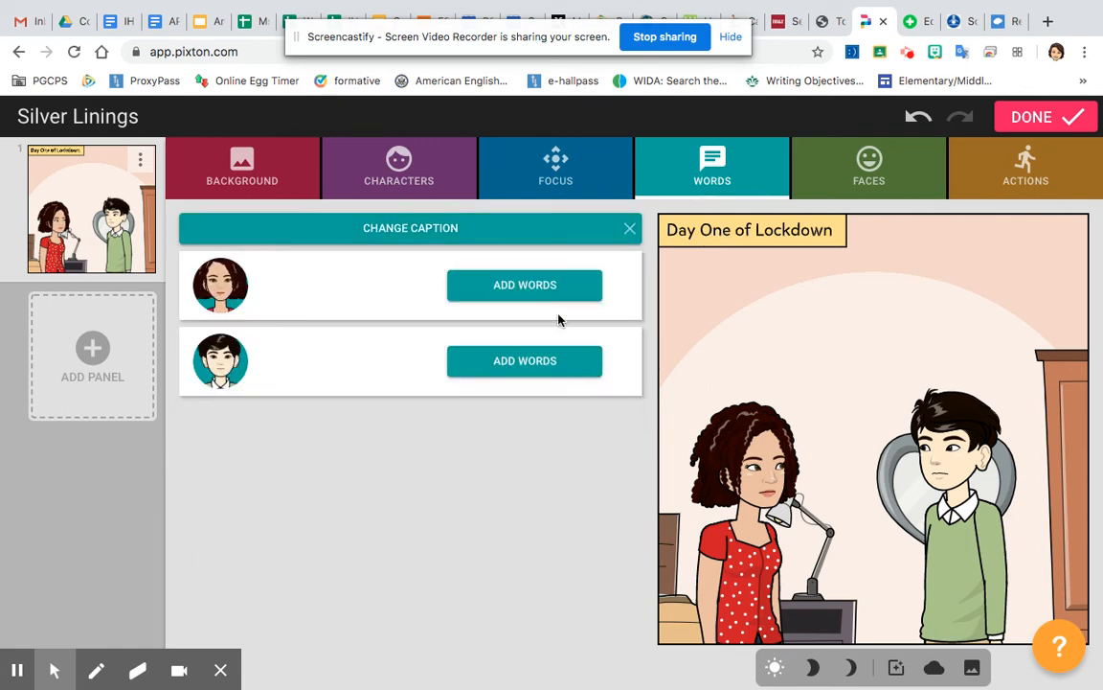
# Step: Turn on the microphone for the woman's speech bubble and enter the text "Hi, how are you"
pyautogui.click(538, 286)
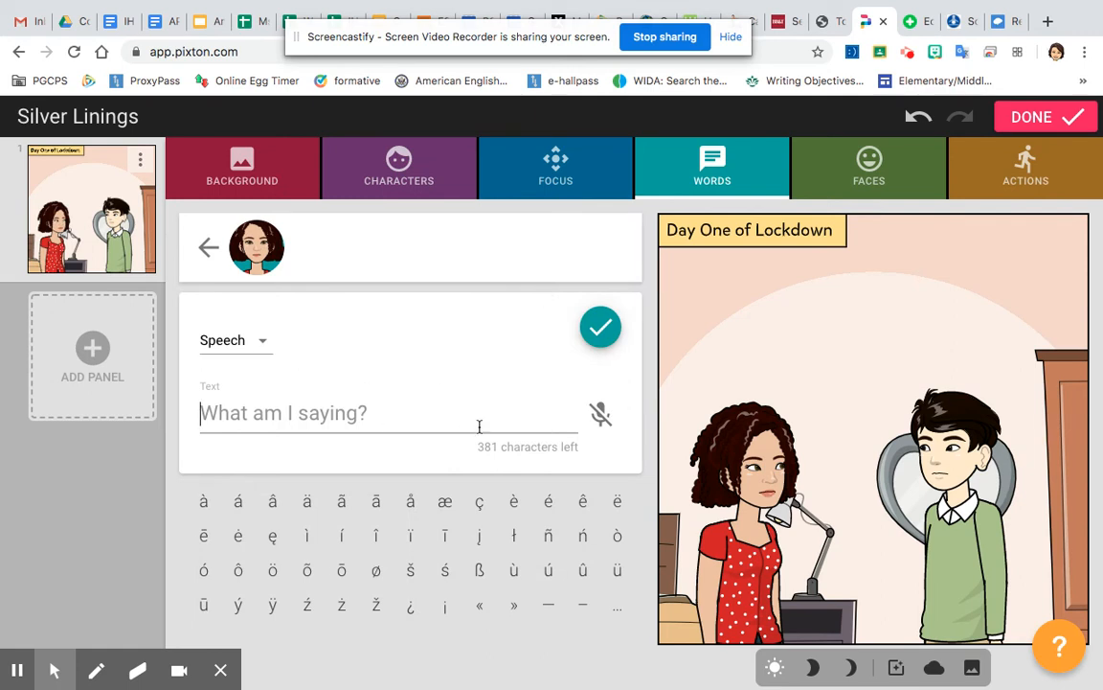
pyautogui.click(601, 416)
pyautogui.click(601, 420)
pyautogui.write('Hi, how are you')
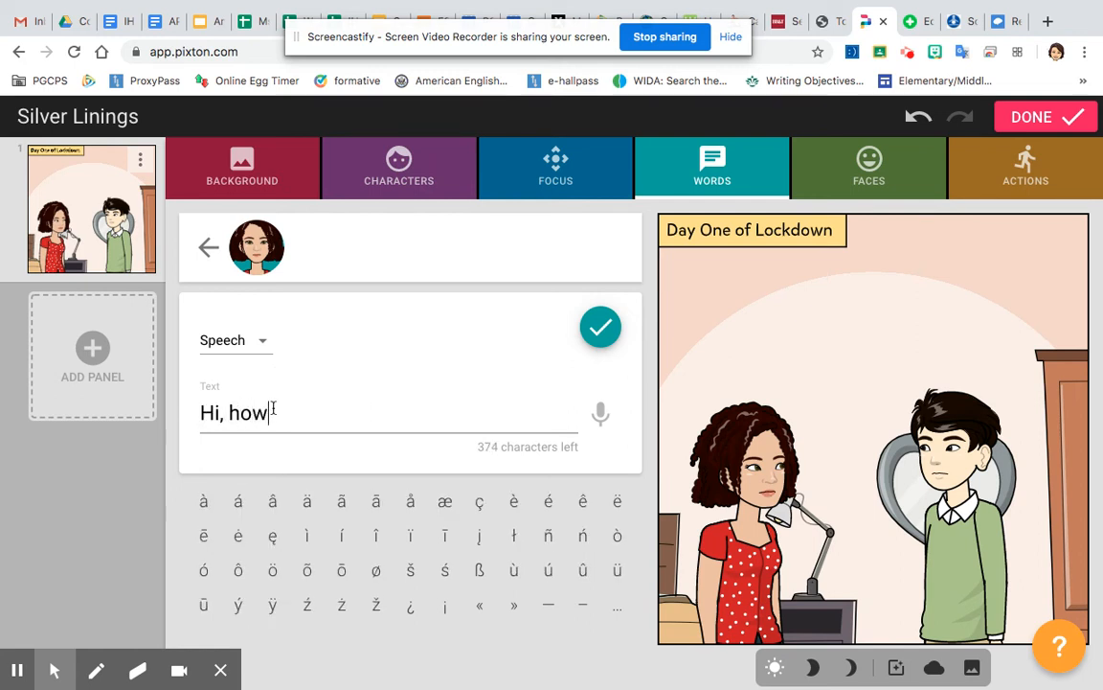